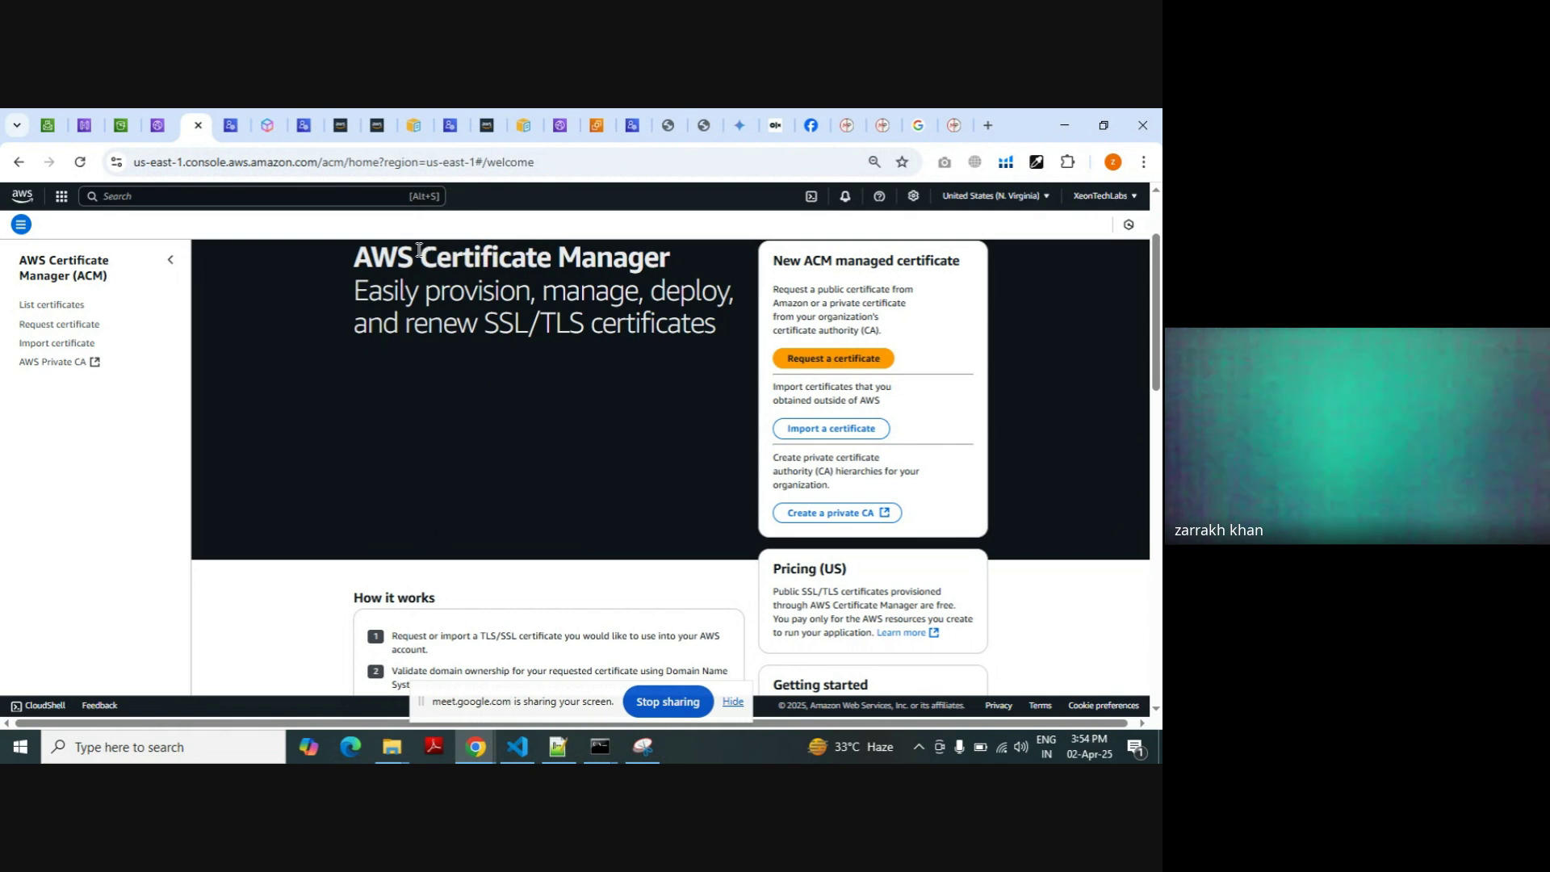
List the existing certificates and start a request for a public certificate
{"action": "left_click", "coordinate": [71, 304]}
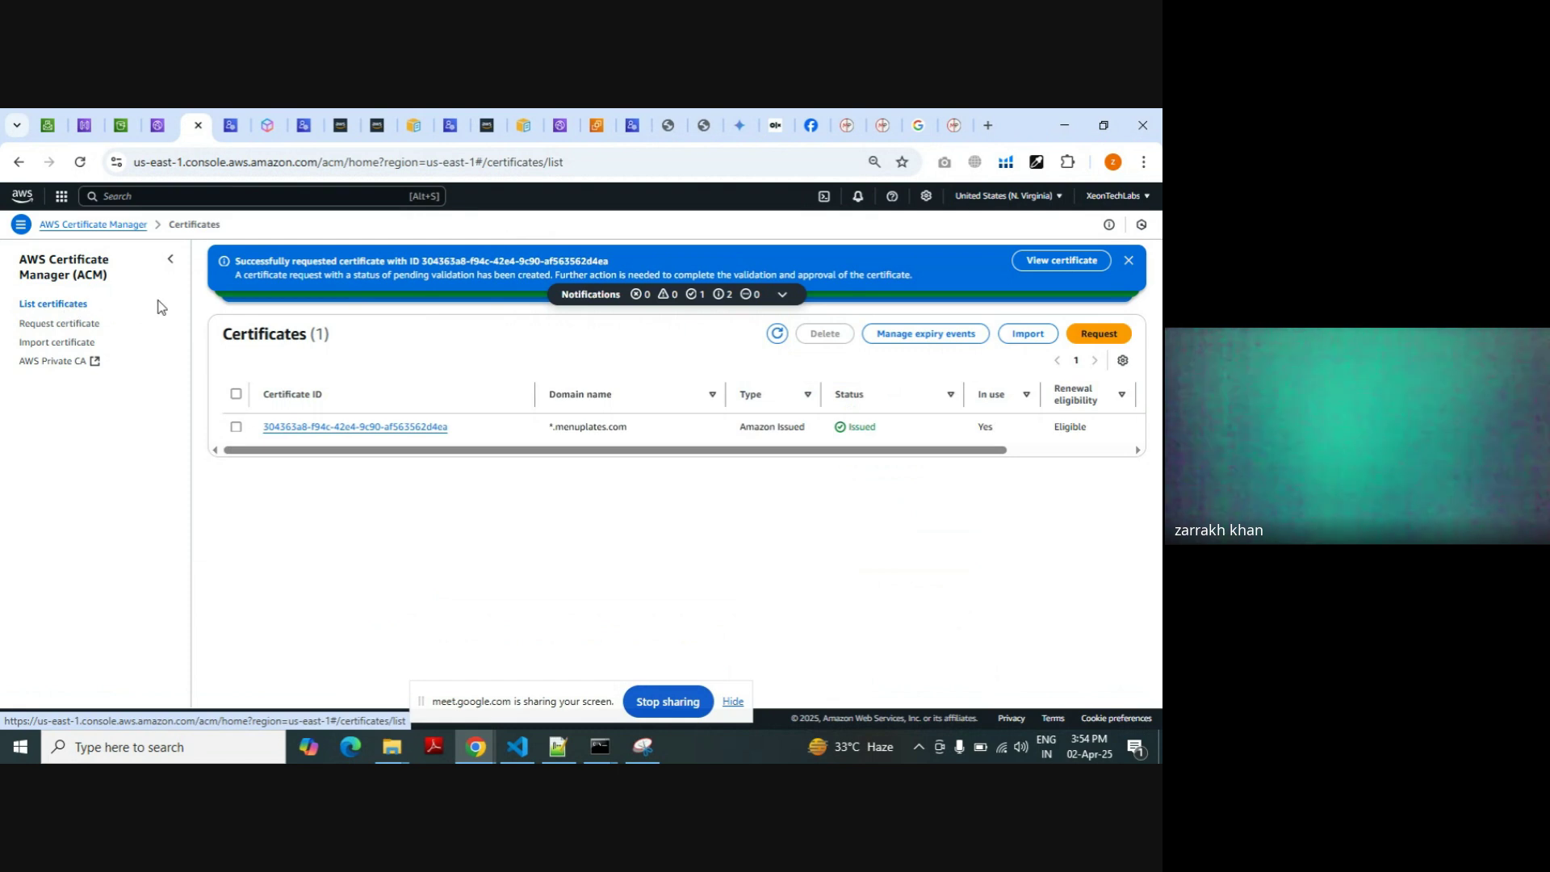
{"action": "left_click", "coordinate": [1087, 329]}
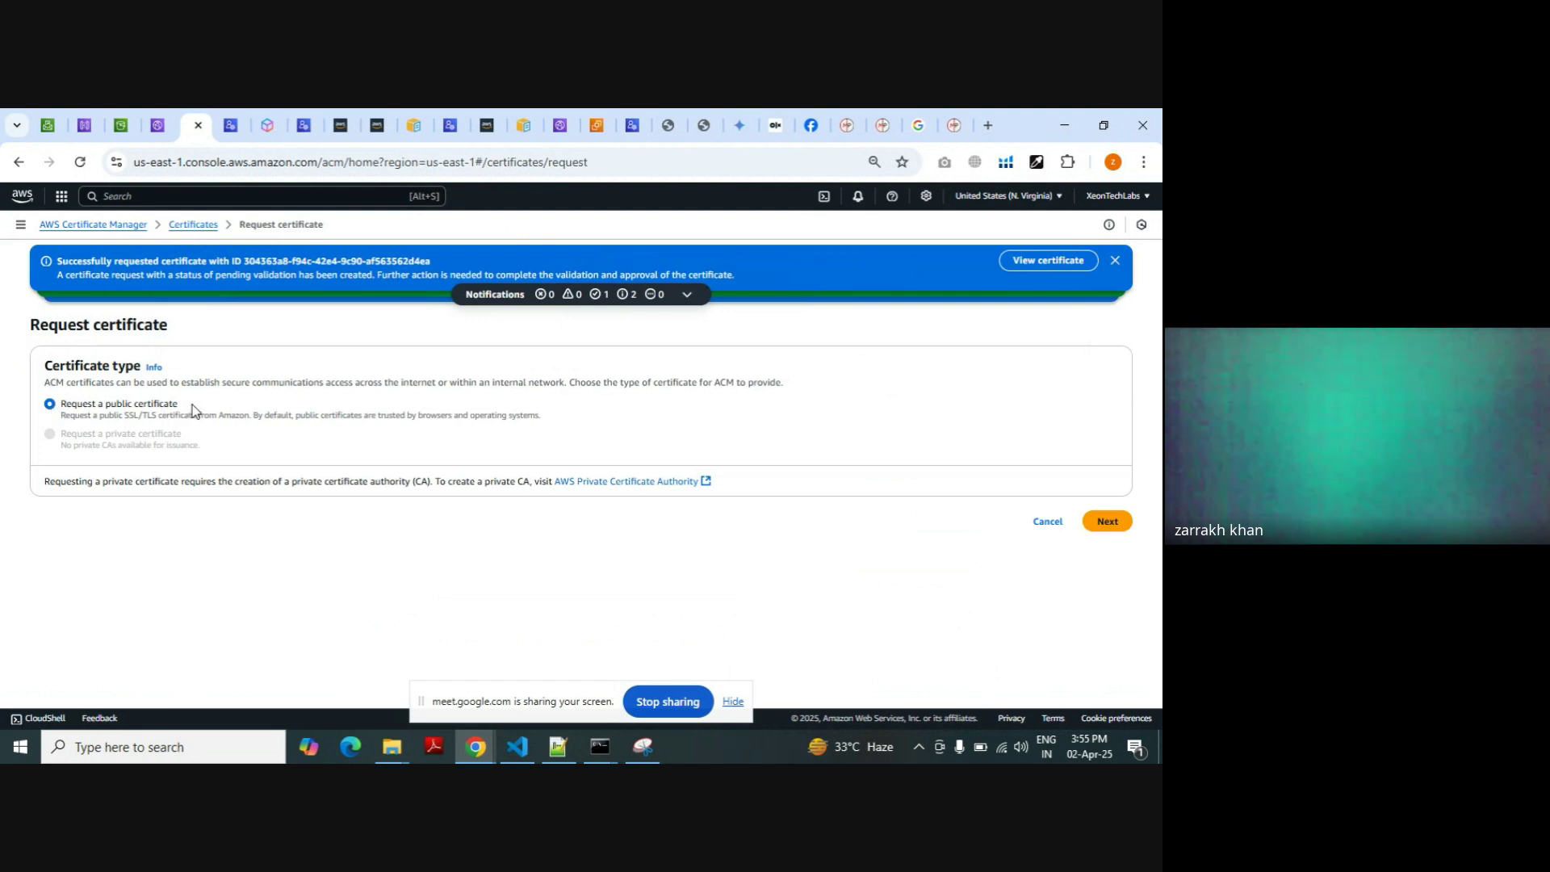
{"action": "left_click", "coordinate": [1106, 523]}
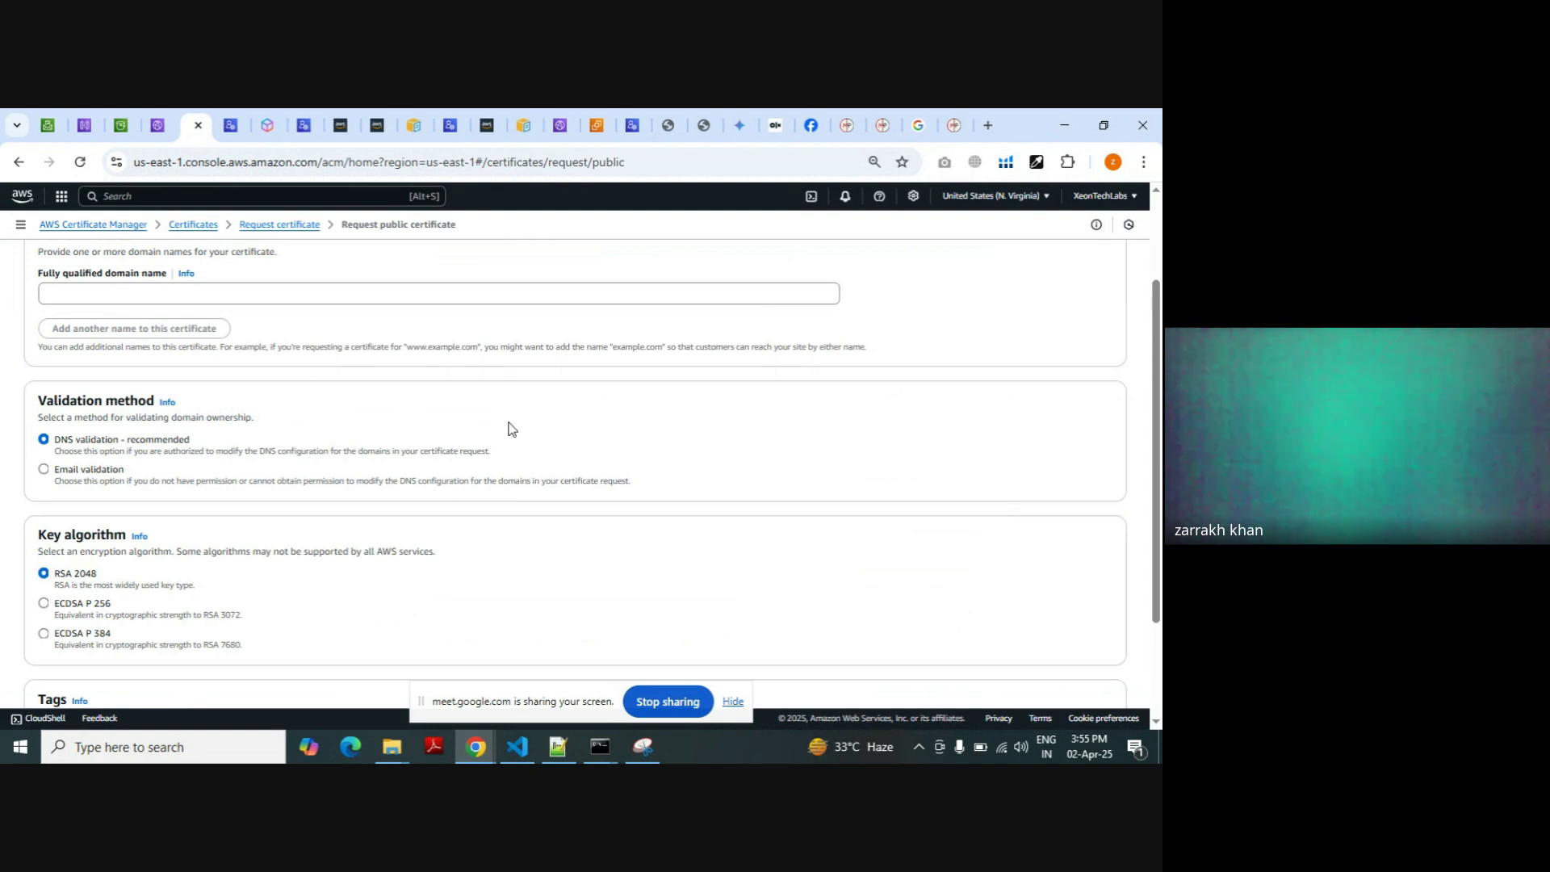
Try xyz.com as the certificate's fully qualified domain name and clear it again
{"action": "left_click", "coordinate": [86, 297]}
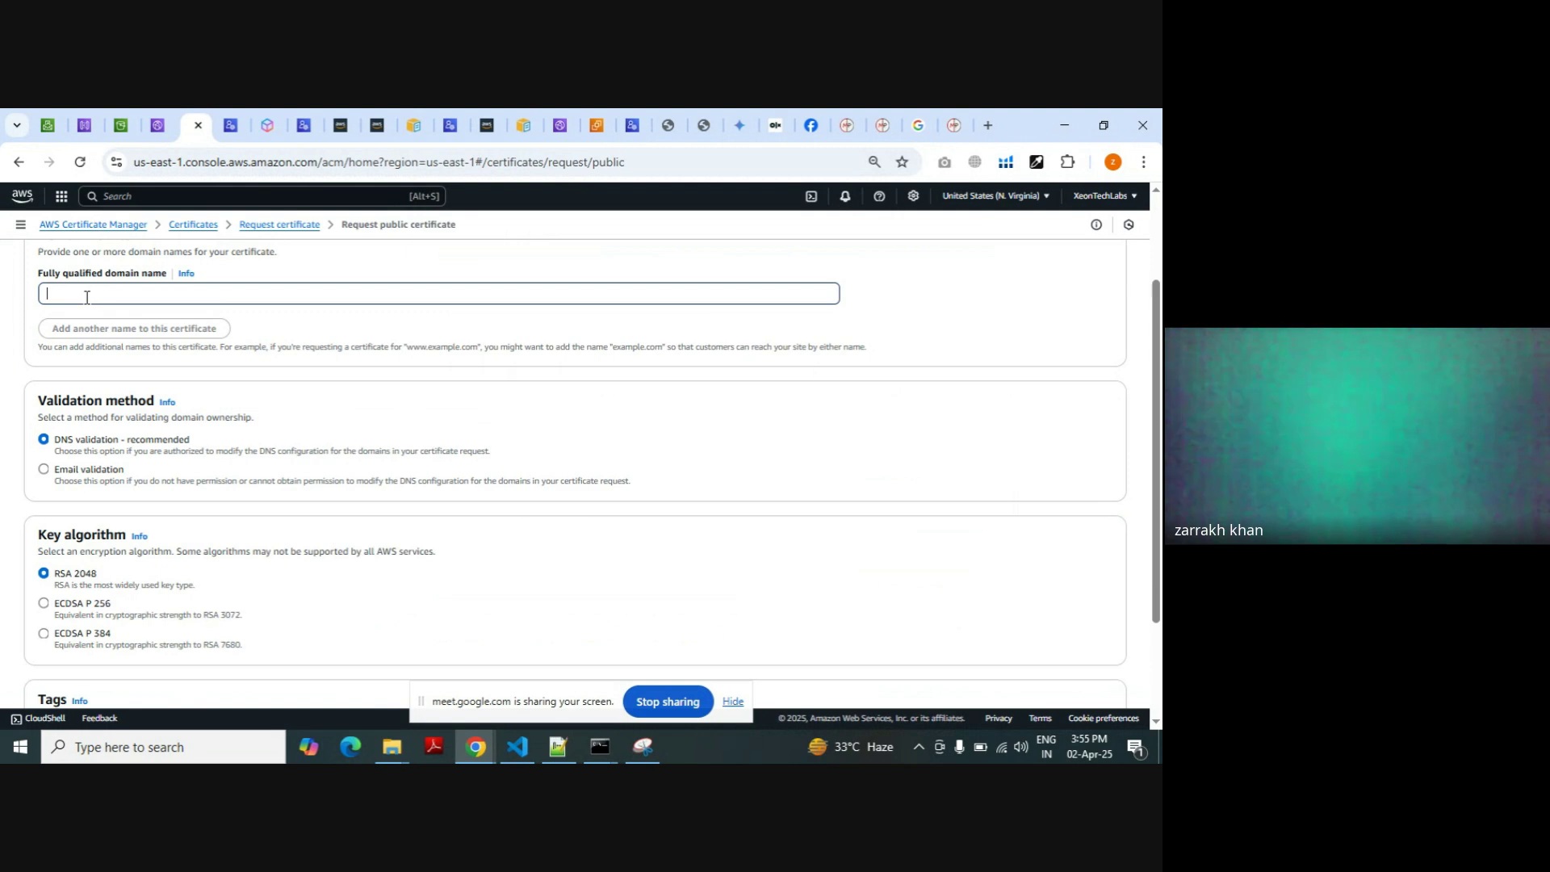
{"action": "type", "text": "xyz"}
{"action": "type", "text": "."}
{"action": "type", "text": "com"}
{"action": "key", "text": "BackSpace"}
{"action": "key", "text": "BackSpace"}
{"action": "key", "text": "BackSpace"}
{"action": "type", "text": "com"}
{"action": "key", "text": "BackSpace"}
{"action": "key", "text": "BackSpace"}
{"action": "key", "text": "BackSpace"}
{"action": "key", "text": "BackSpace"}
{"action": "key", "text": "BackSpace"}
{"action": "key", "text": "BackSpace"}
{"action": "key", "text": "BackSpace"}
Enter the subdomain abc.xyz.com as the certificate's fully qualified domain name
{"action": "type", "text": "*"}
{"action": "key", "text": "BackSpace"}
{"action": "key", "text": "BackSpace"}
{"action": "type", "text": ".xyz.com"}
{"action": "key", "text": "BackSpace"}
{"action": "key", "text": "BackSpace"}
{"action": "key", "text": "BackSpace"}
{"action": "key", "text": "BackSpace"}
{"action": "key", "text": "BackSpace"}
{"action": "key", "text": "BackSpace"}
{"action": "type", "text": "abc.xy"}
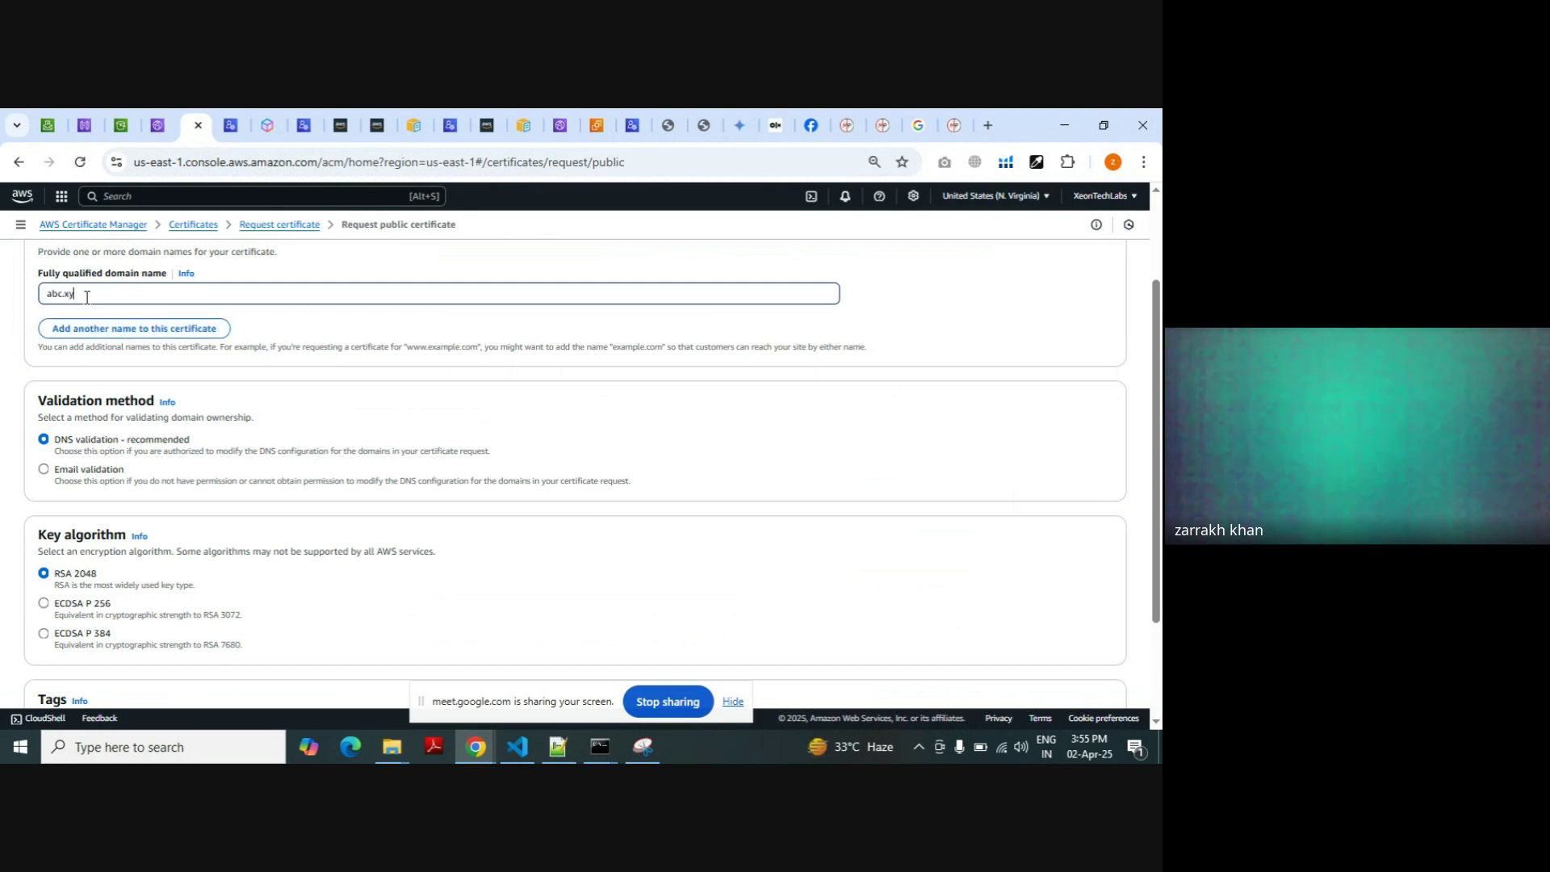
{"action": "type", "text": "z.com"}
Replace the abc subdomain with a wildcard so the domain name reads *.xyz.com
{"action": "left_click_drag", "start_coordinate": [62, 295], "coordinate": [46, 296]}
{"action": "type", "text": "*"}
{"action": "left_click_drag", "start_coordinate": [89, 295], "coordinate": [53, 294]}
Switch the validation method to email, look at its validation domain setting, and set it back to DNS validation
{"action": "left_click", "coordinate": [44, 471]}
{"action": "scroll", "coordinate": [196, 477], "scroll_direction": "down", "scroll_amount": 3}
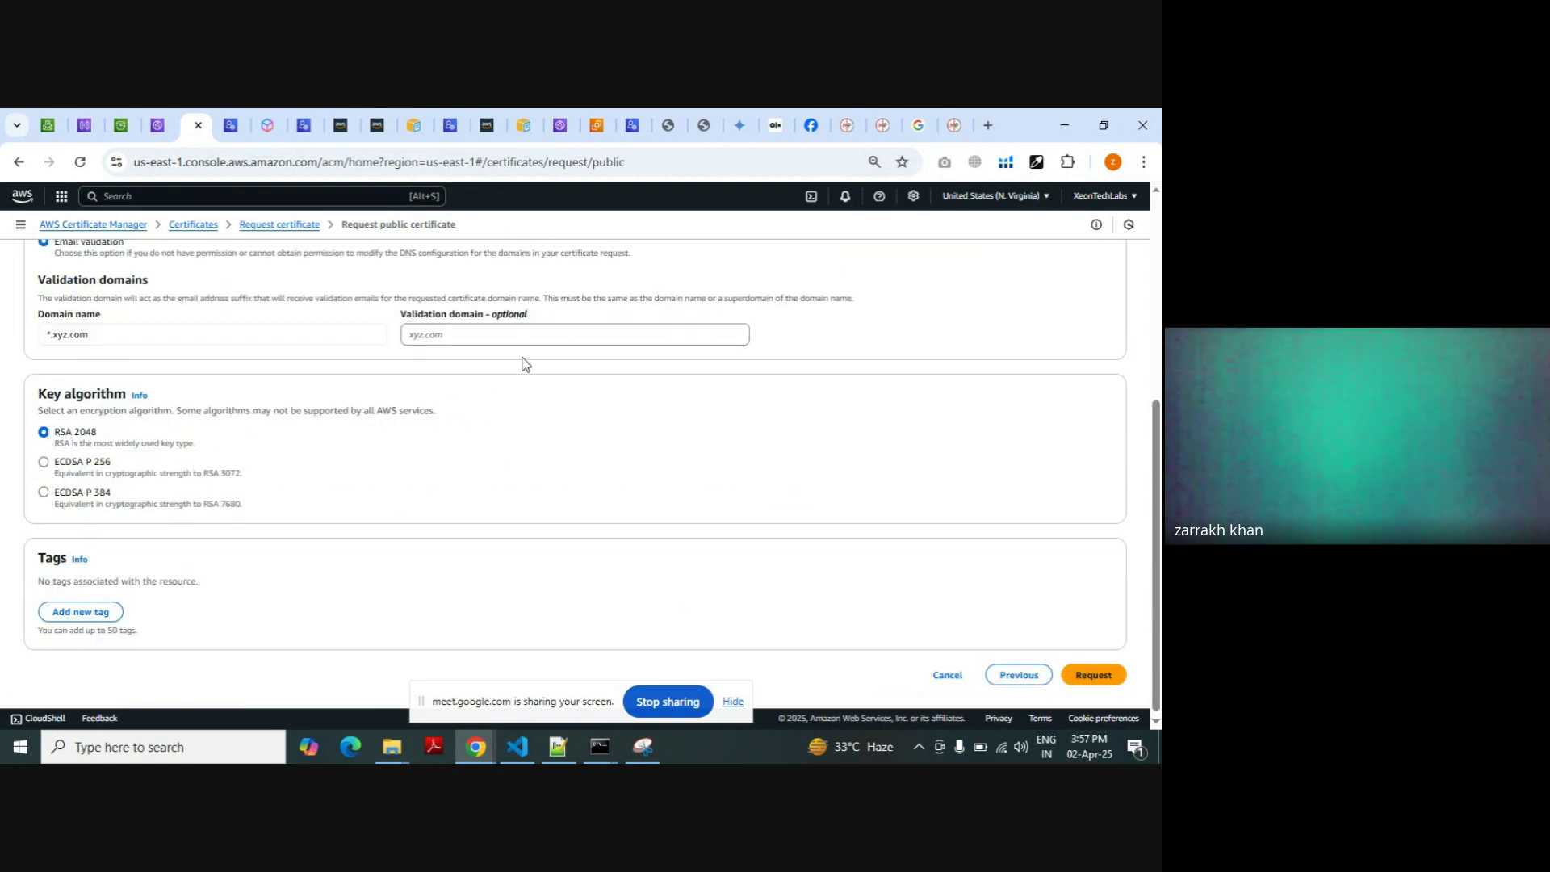
{"action": "left_click", "coordinate": [478, 333]}
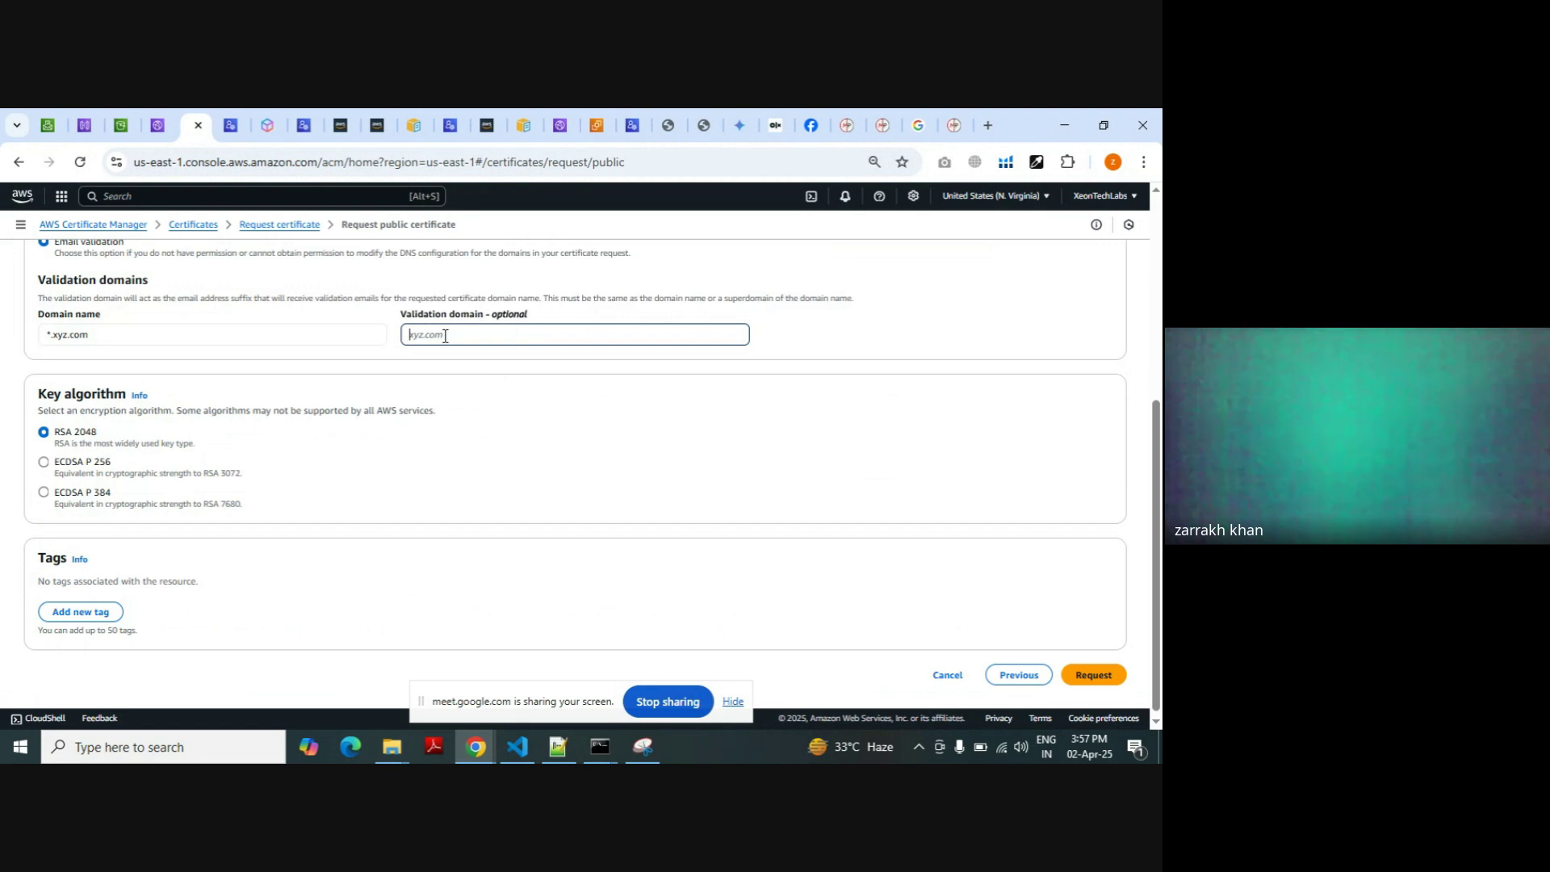
{"action": "scroll", "coordinate": [445, 336], "scroll_direction": "up", "scroll_amount": 1}
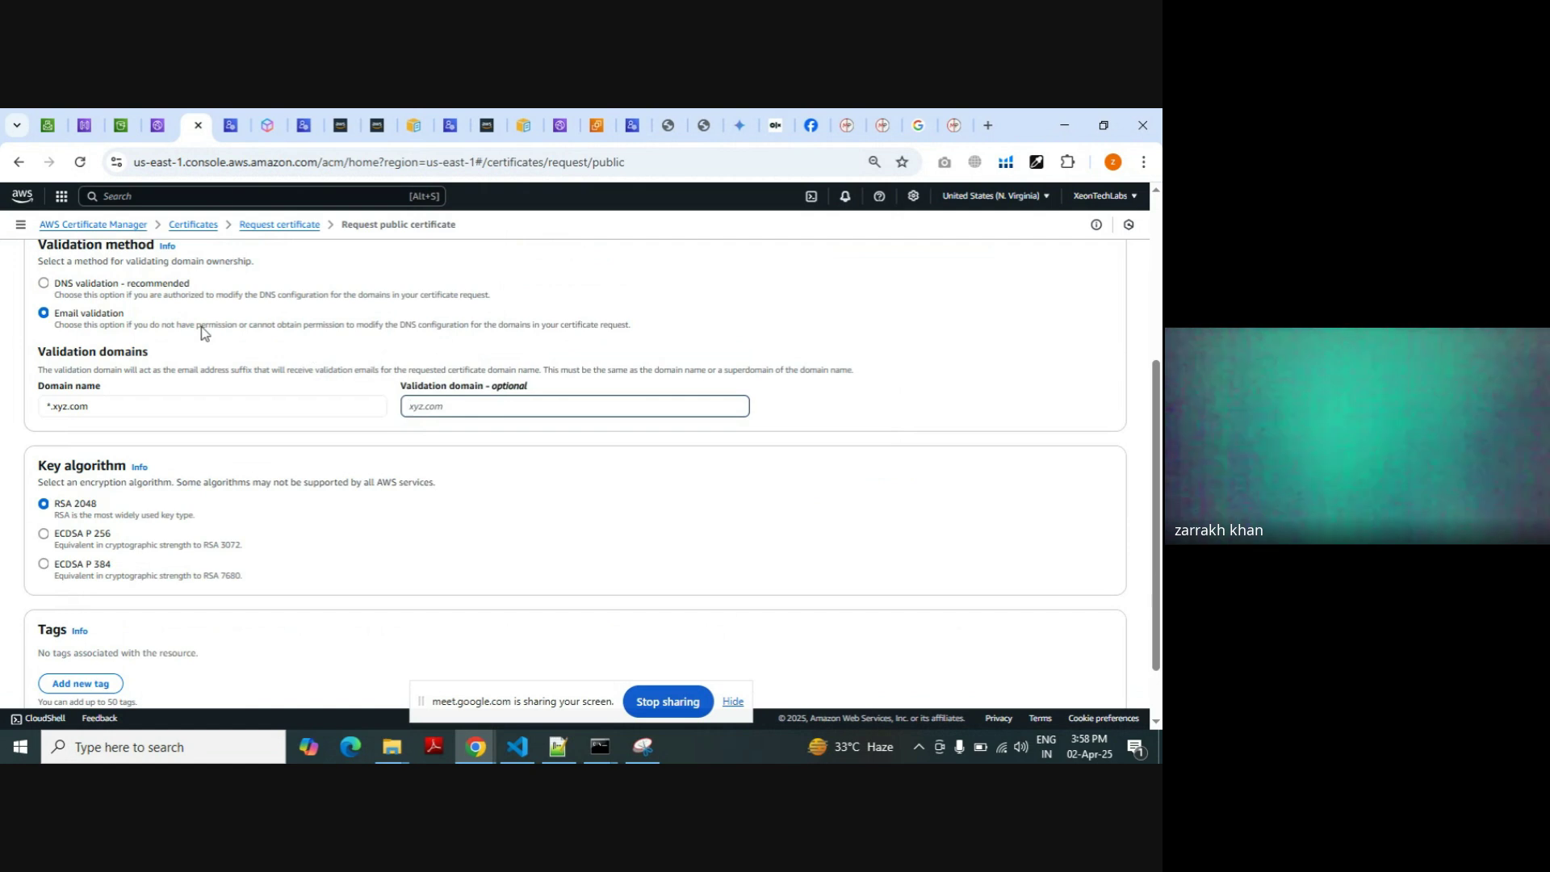
{"action": "left_click", "coordinate": [44, 283]}
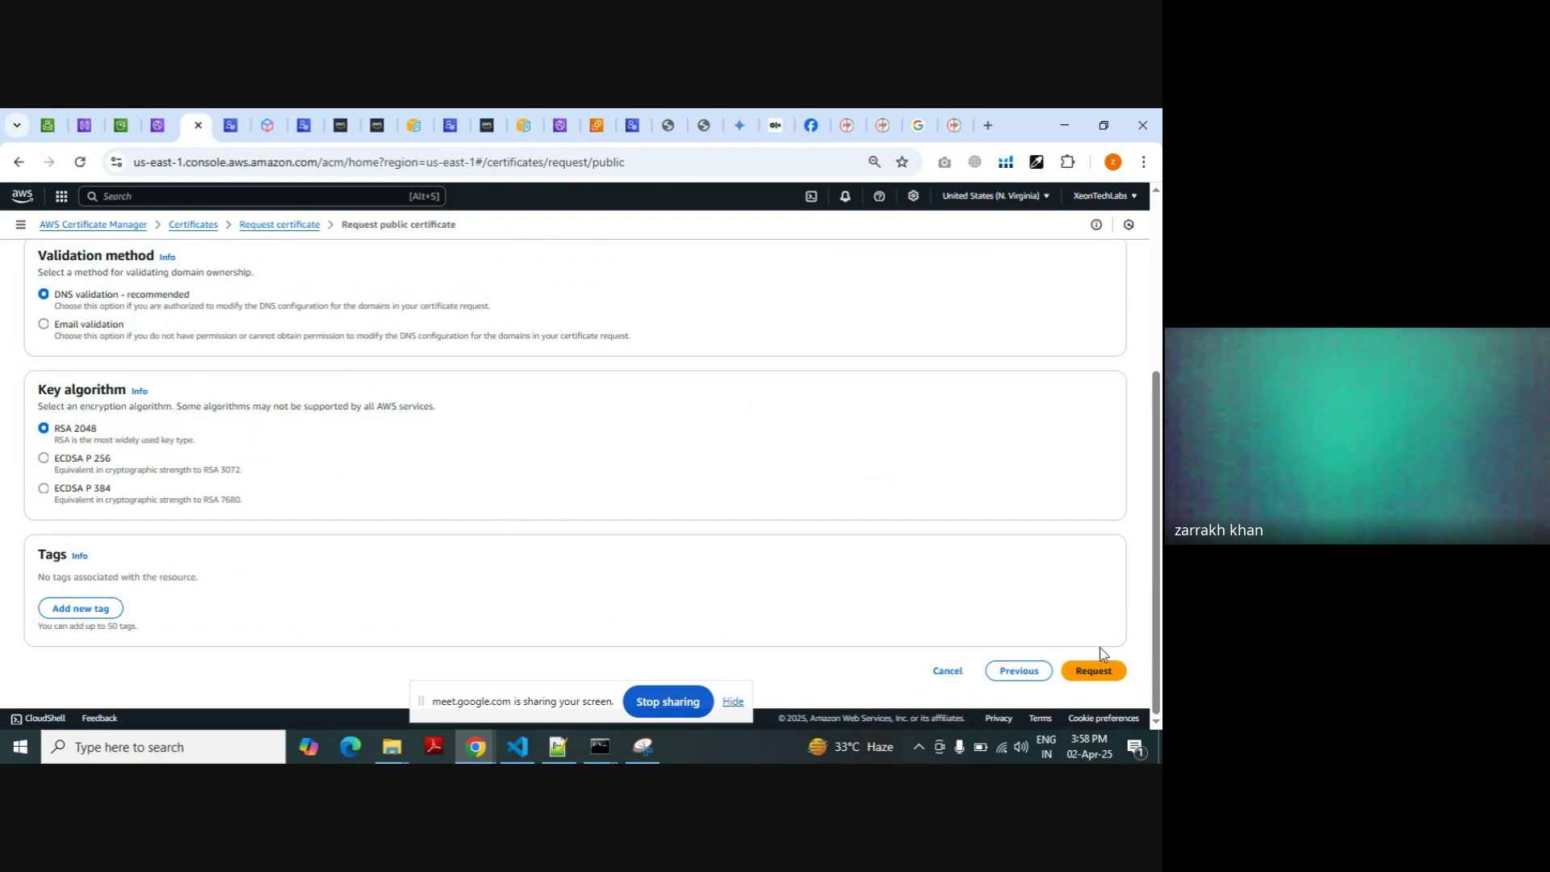
Leave the certificate request and open the details of the *.menuplates.com certificate
{"action": "left_click", "coordinate": [246, 230]}
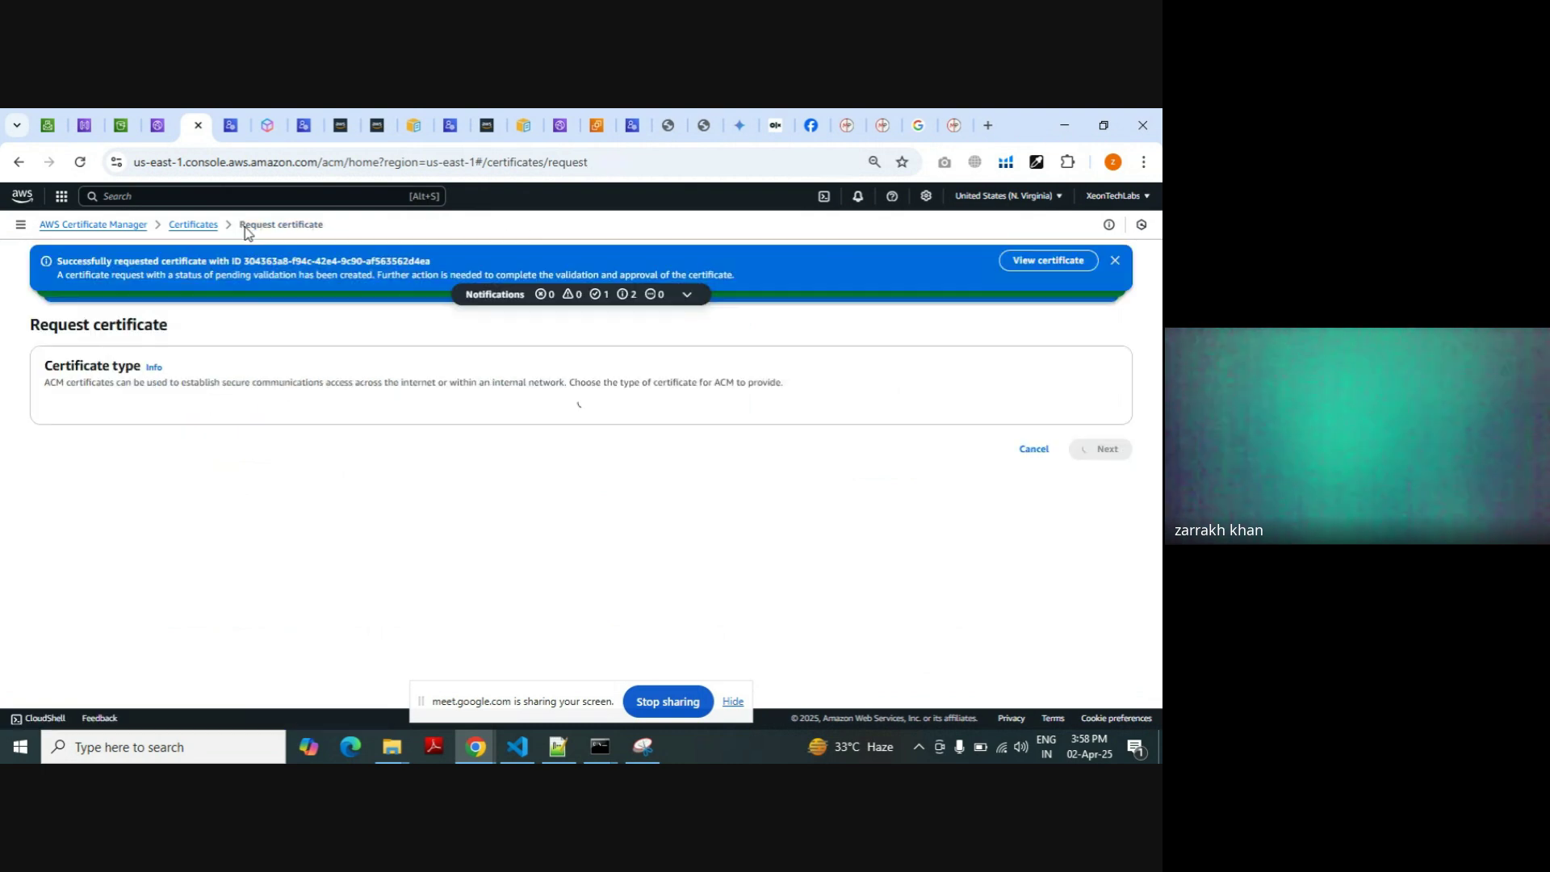
{"action": "left_click", "coordinate": [197, 226]}
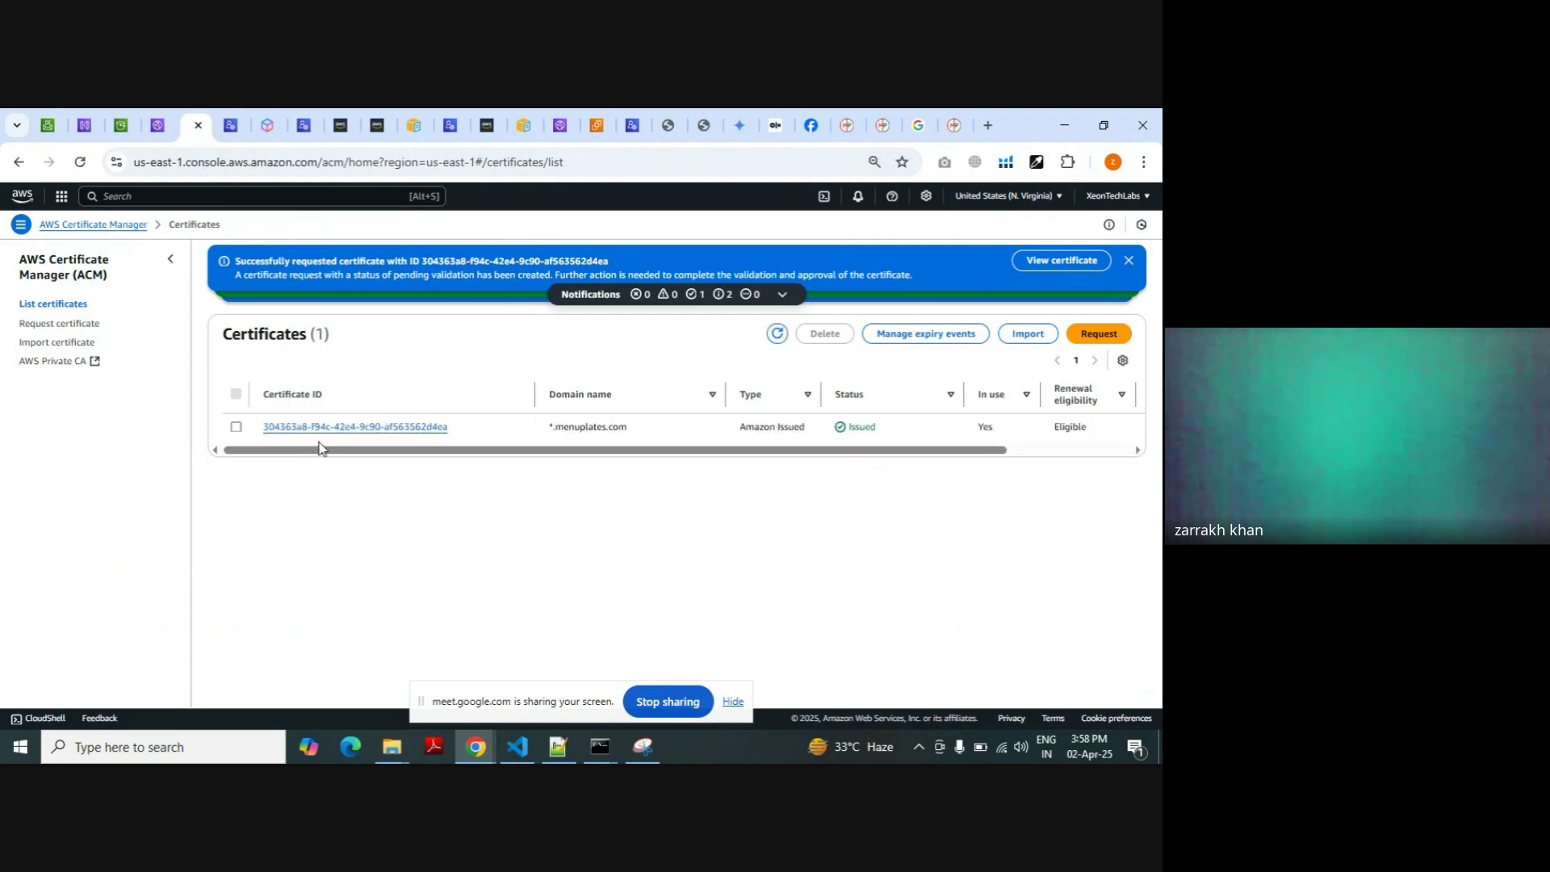
{"action": "left_click", "coordinate": [335, 427]}
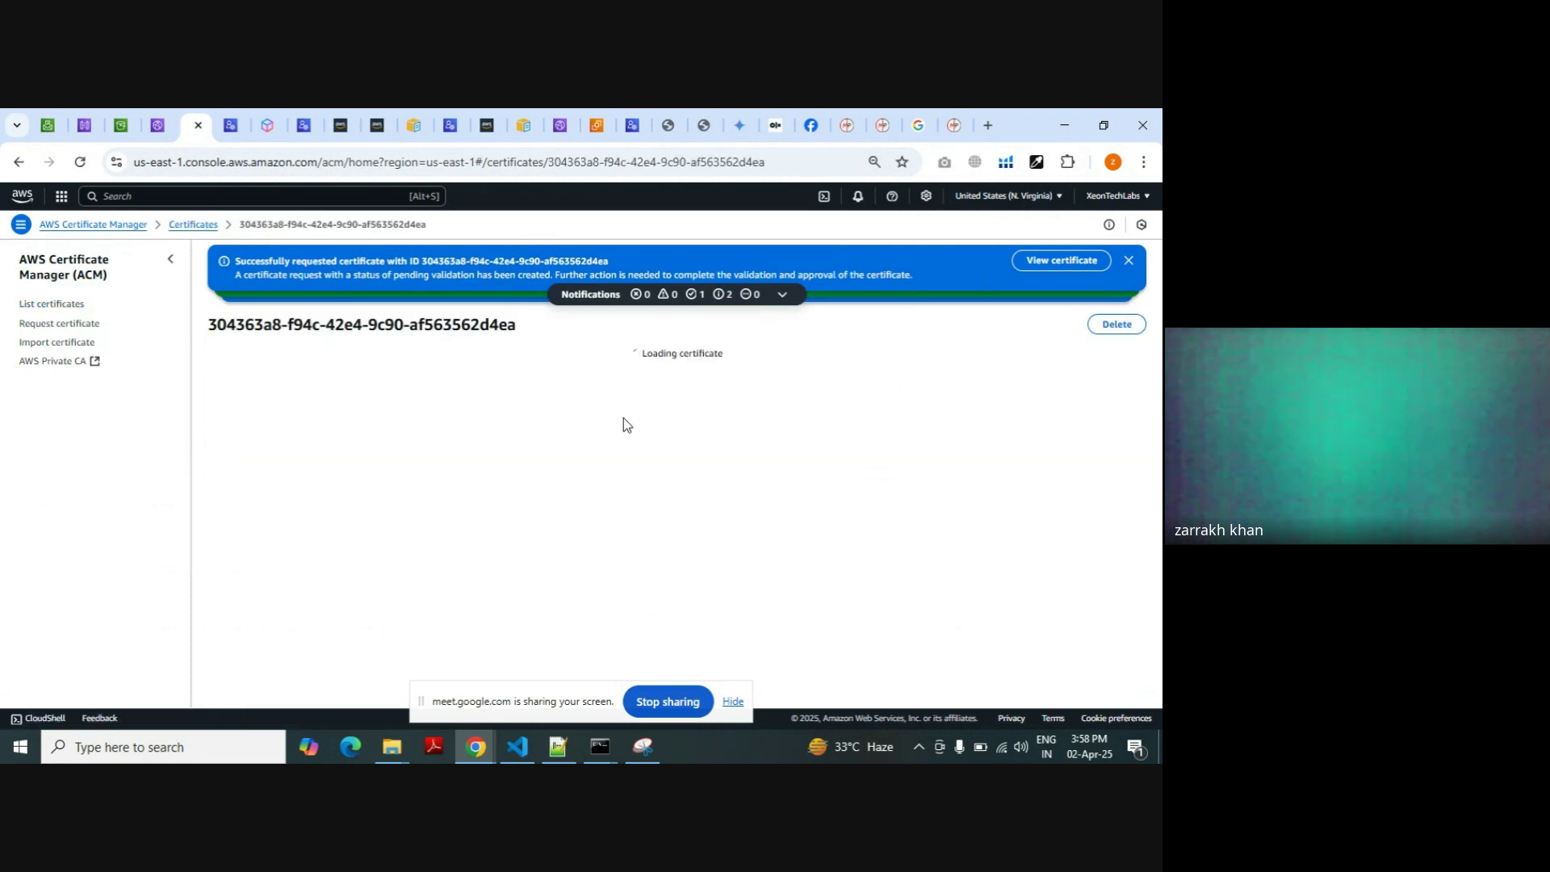
Review the certificate's status, validity dates, associated resources and the domain's CNAME name and value
{"action": "scroll", "coordinate": [651, 483], "scroll_direction": "down", "scroll_amount": 2}
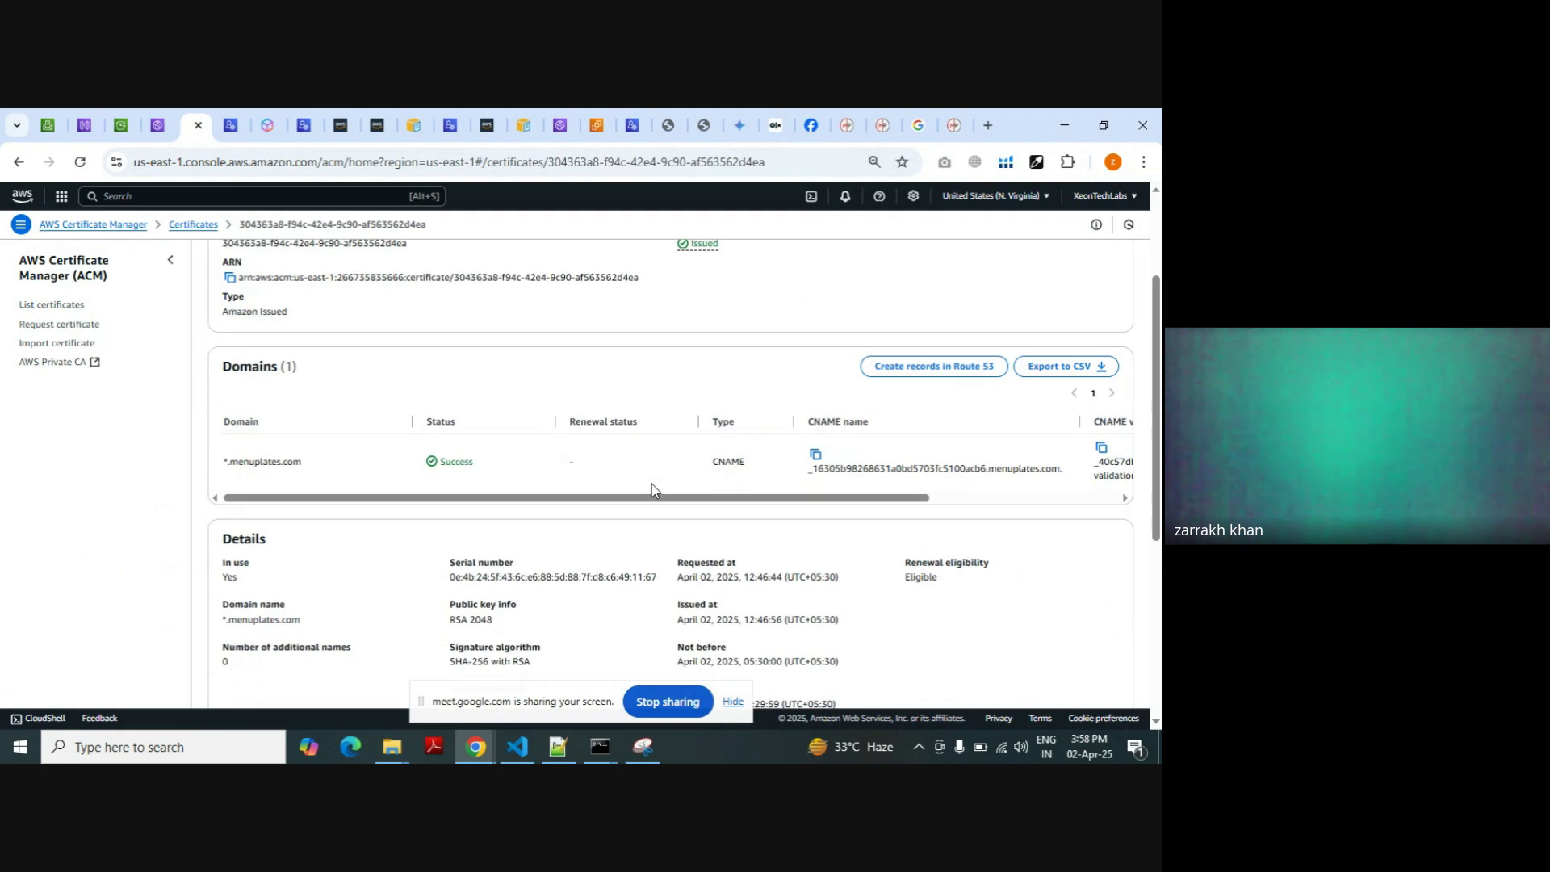
{"action": "scroll", "coordinate": [653, 468], "scroll_direction": "up", "scroll_amount": 2}
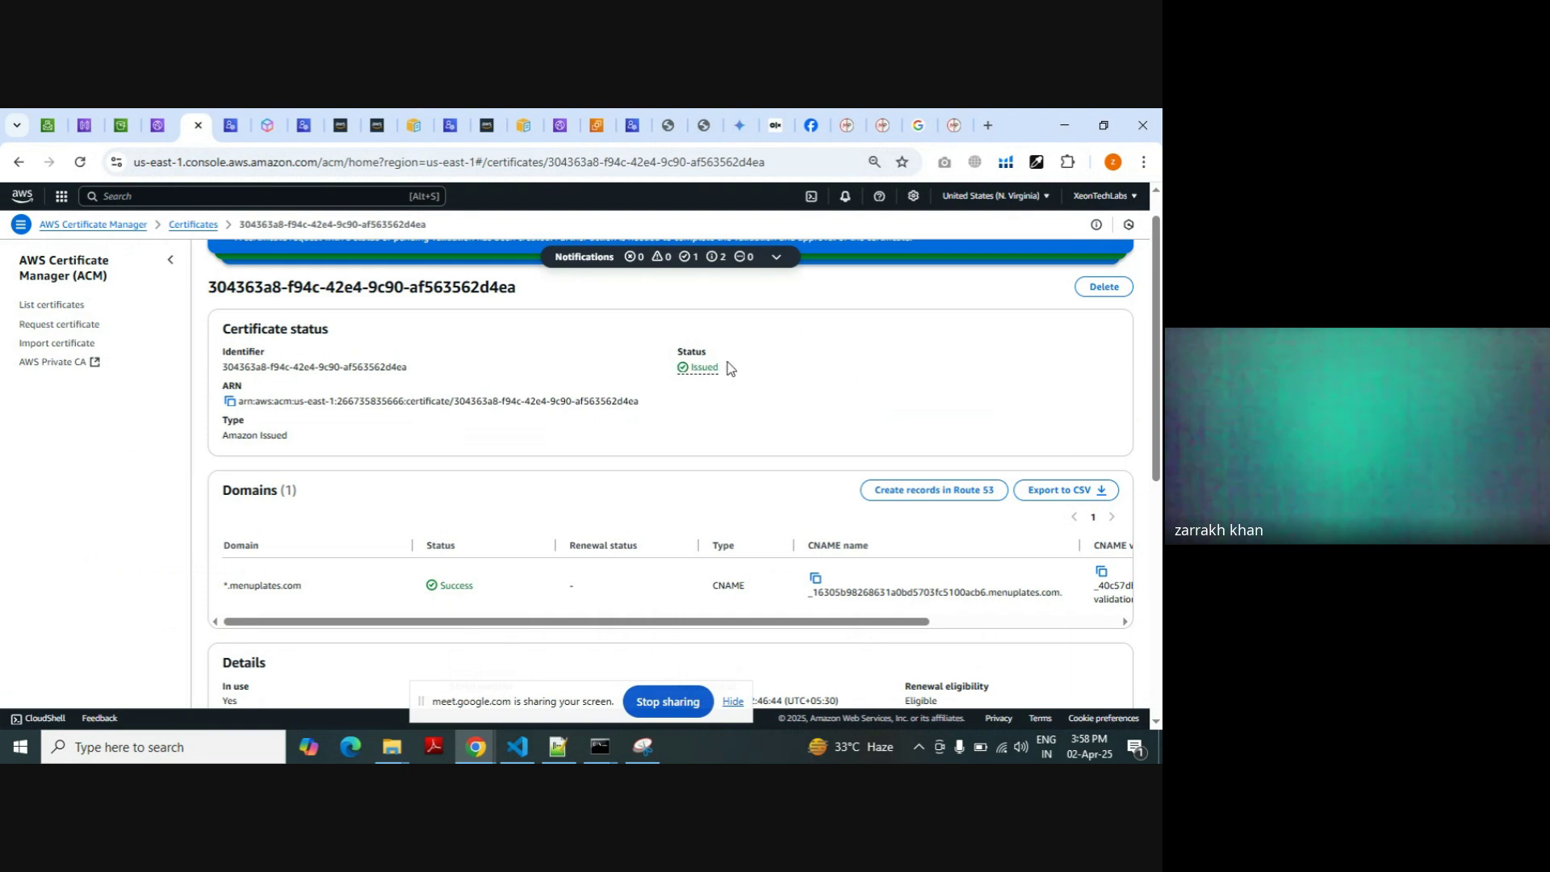
{"action": "scroll", "coordinate": [695, 345], "scroll_direction": "down", "scroll_amount": 5}
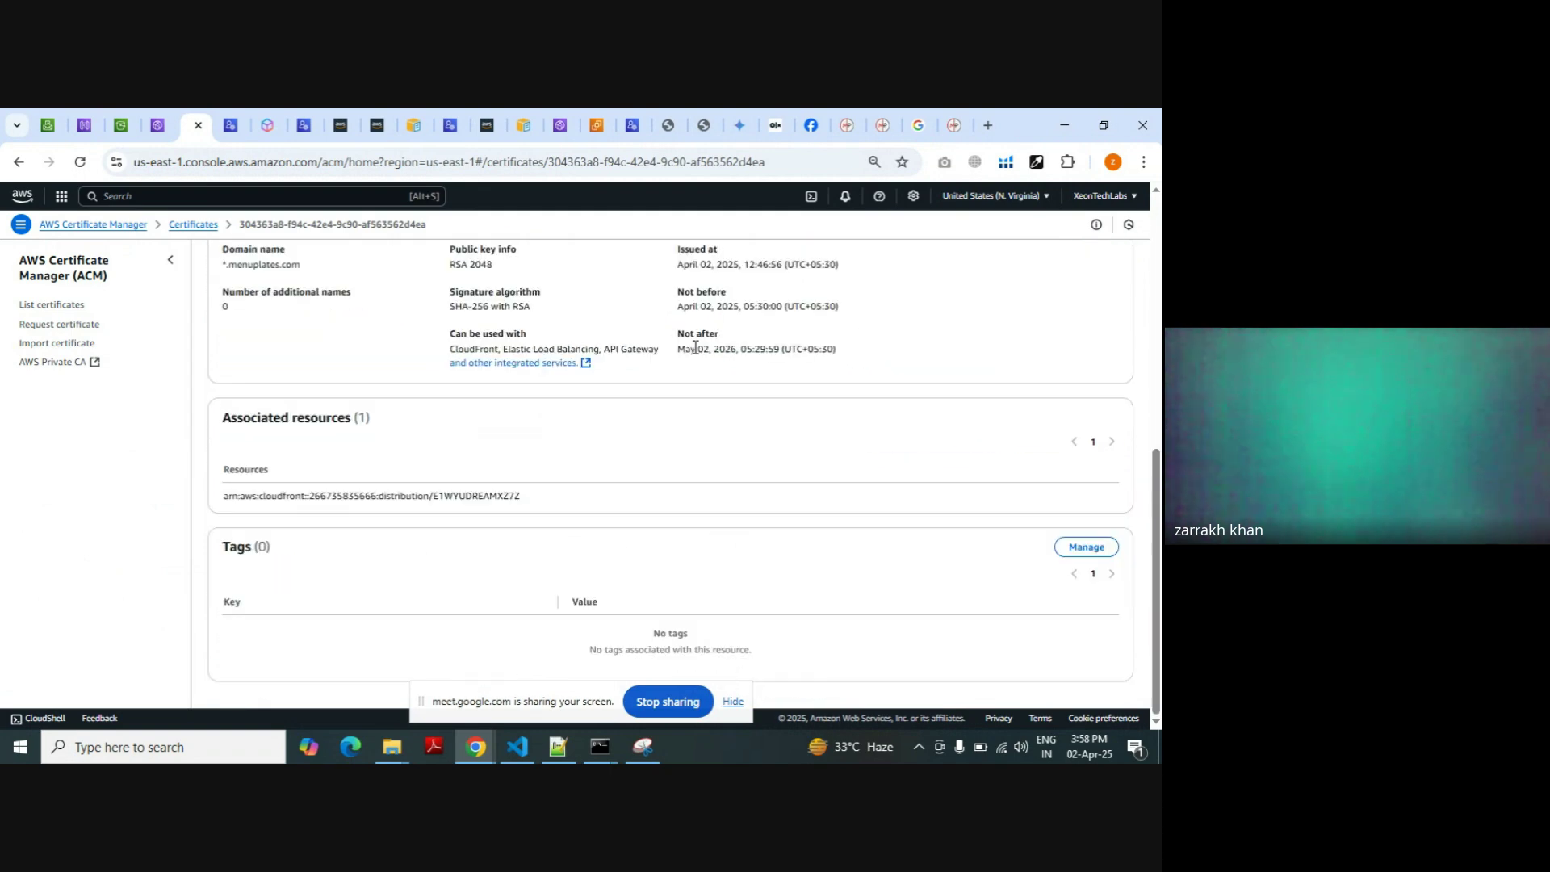
{"action": "scroll", "coordinate": [489, 309], "scroll_direction": "up", "scroll_amount": 3}
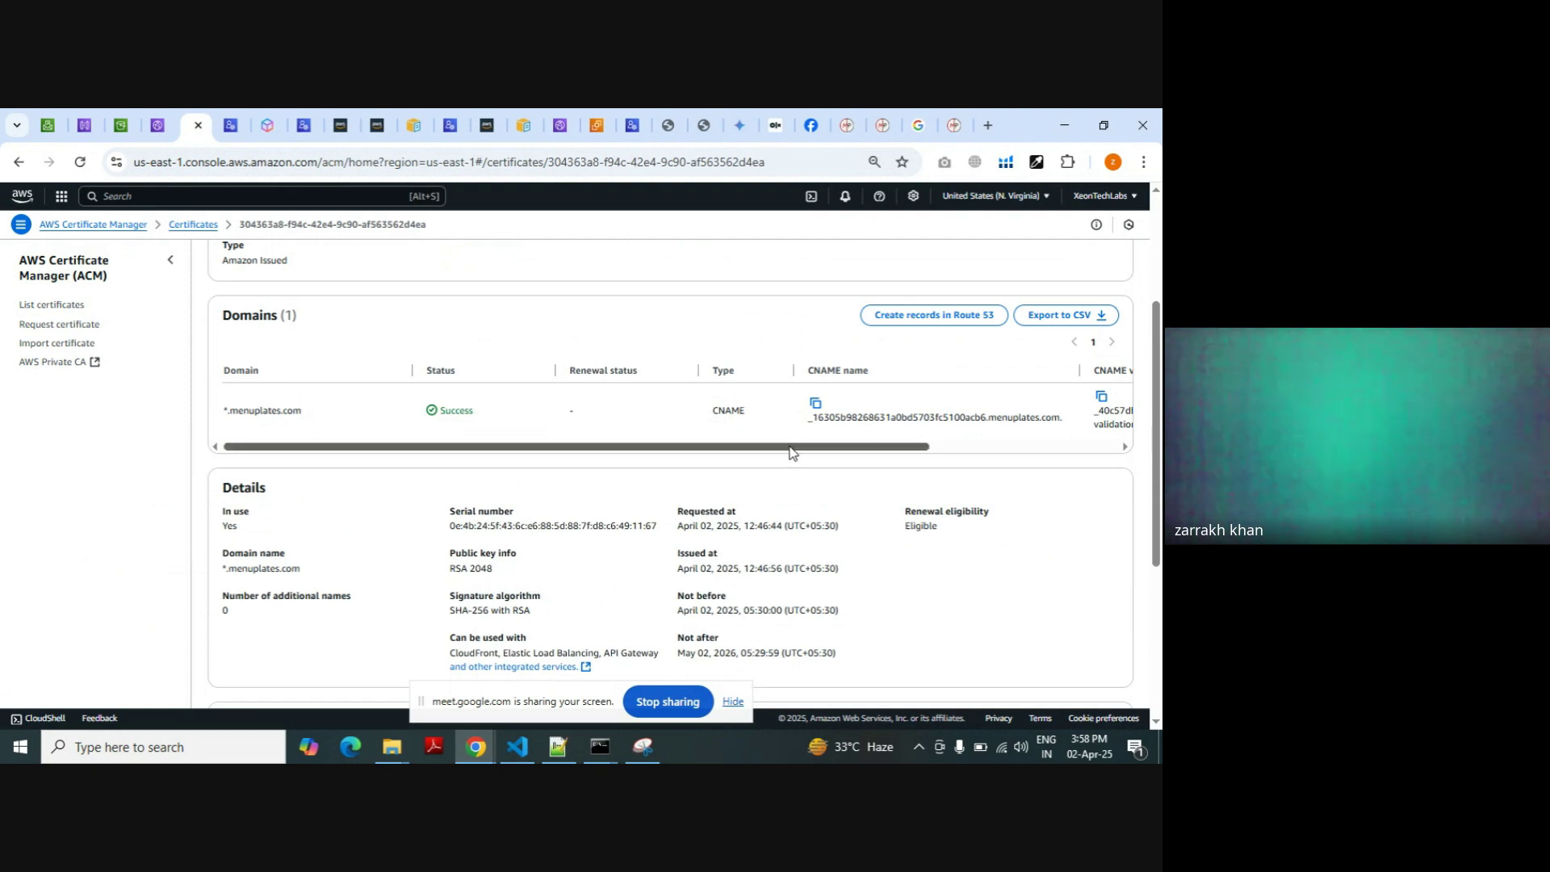
{"action": "left_click_drag", "start_coordinate": [795, 446], "coordinate": [989, 456]}
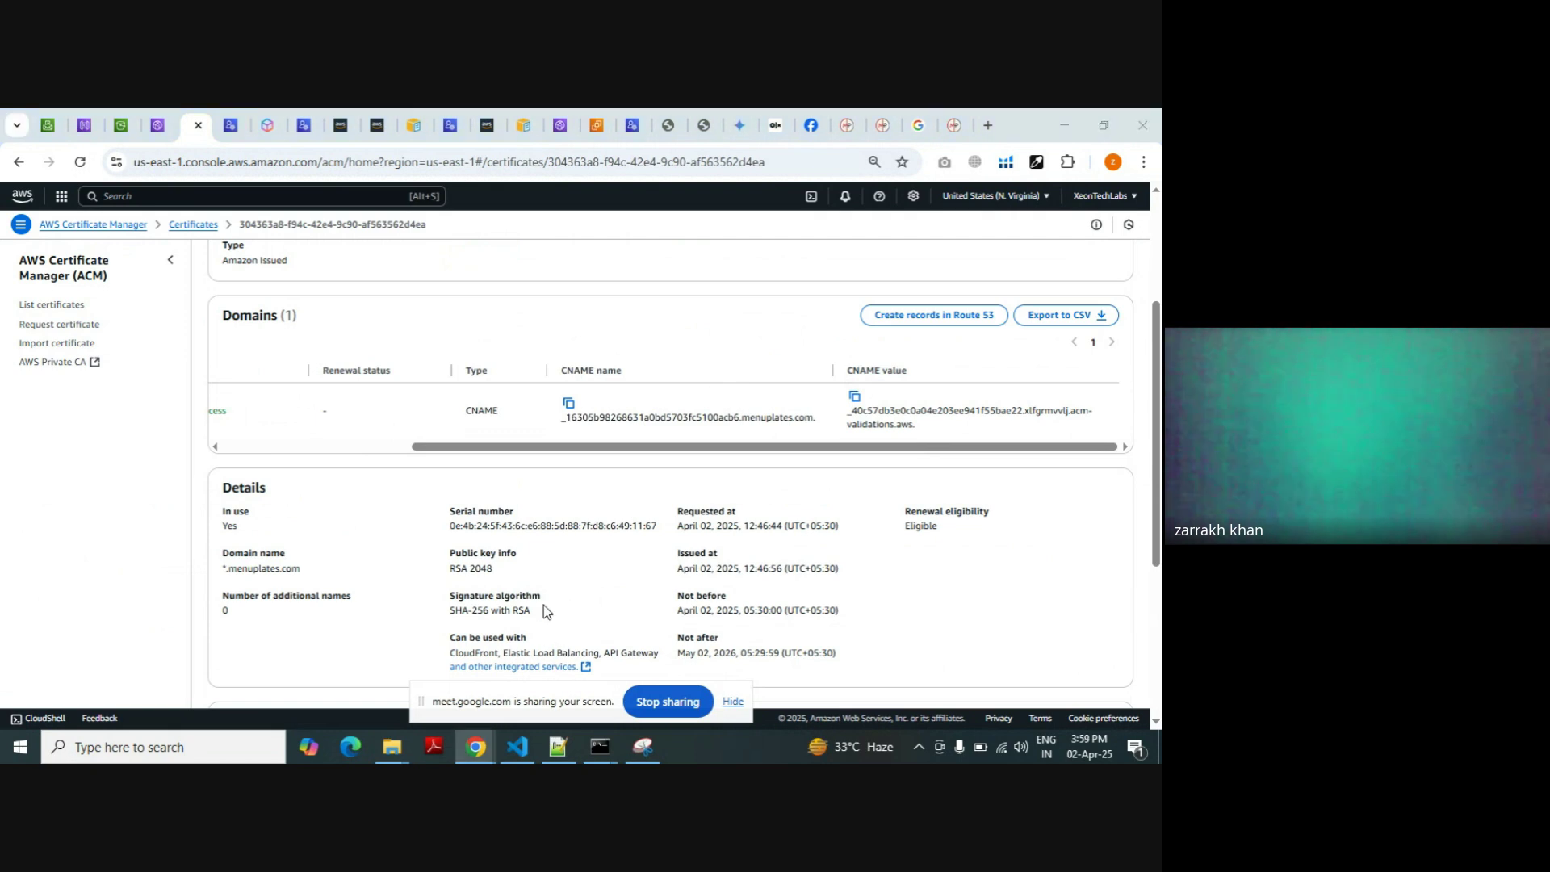
Switch to the Hostinger DNS Zone Editor for menuplates.com and look through its DNS records
{"action": "mouse_move", "coordinate": [471, 753]}
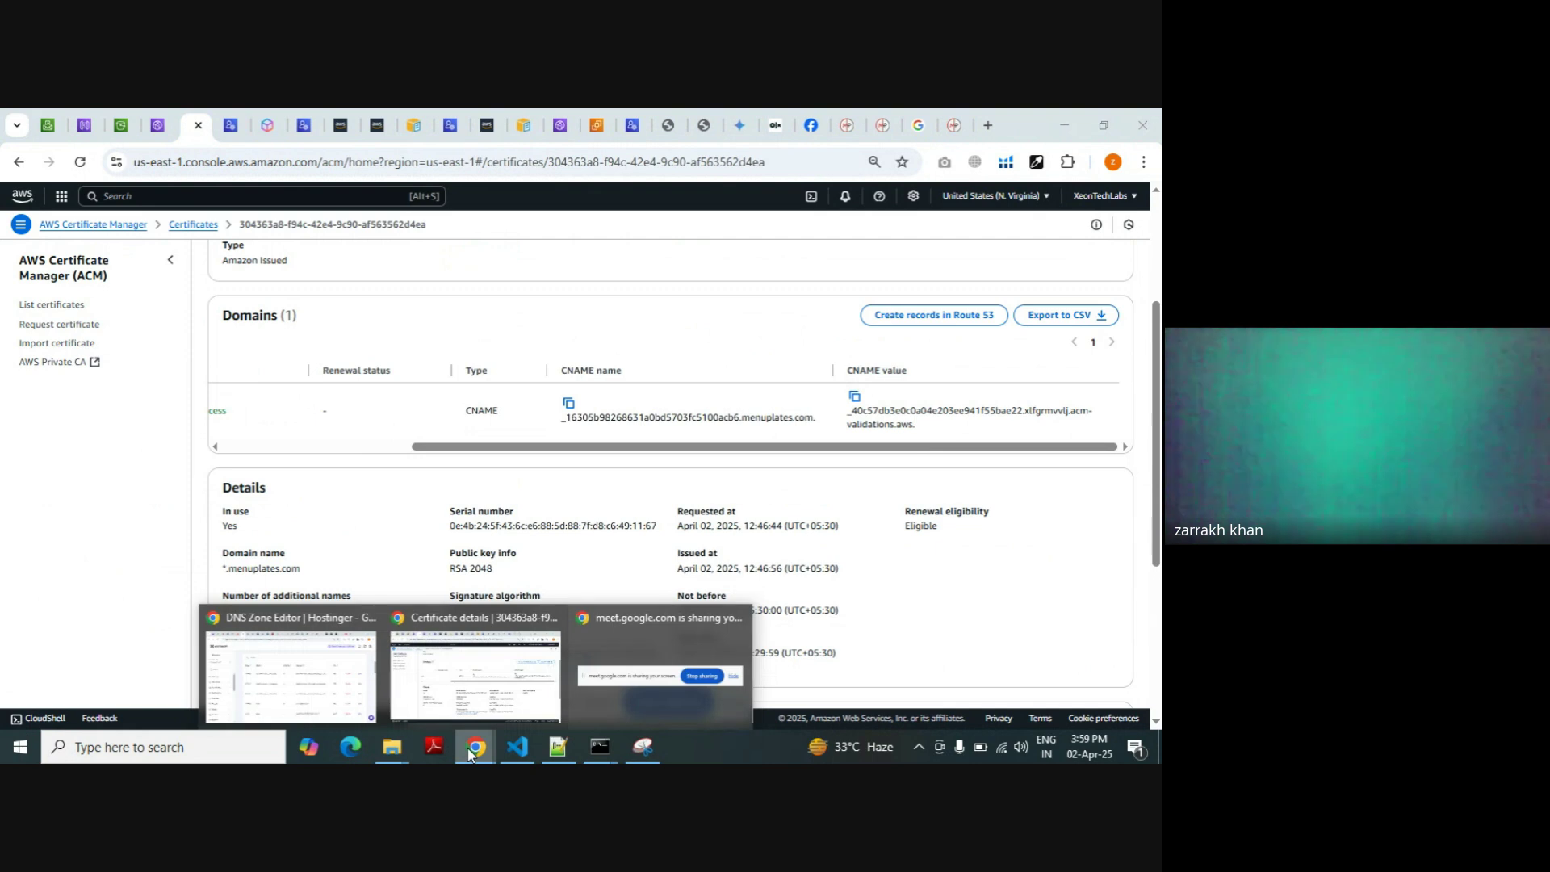
{"action": "left_click", "coordinate": [330, 684]}
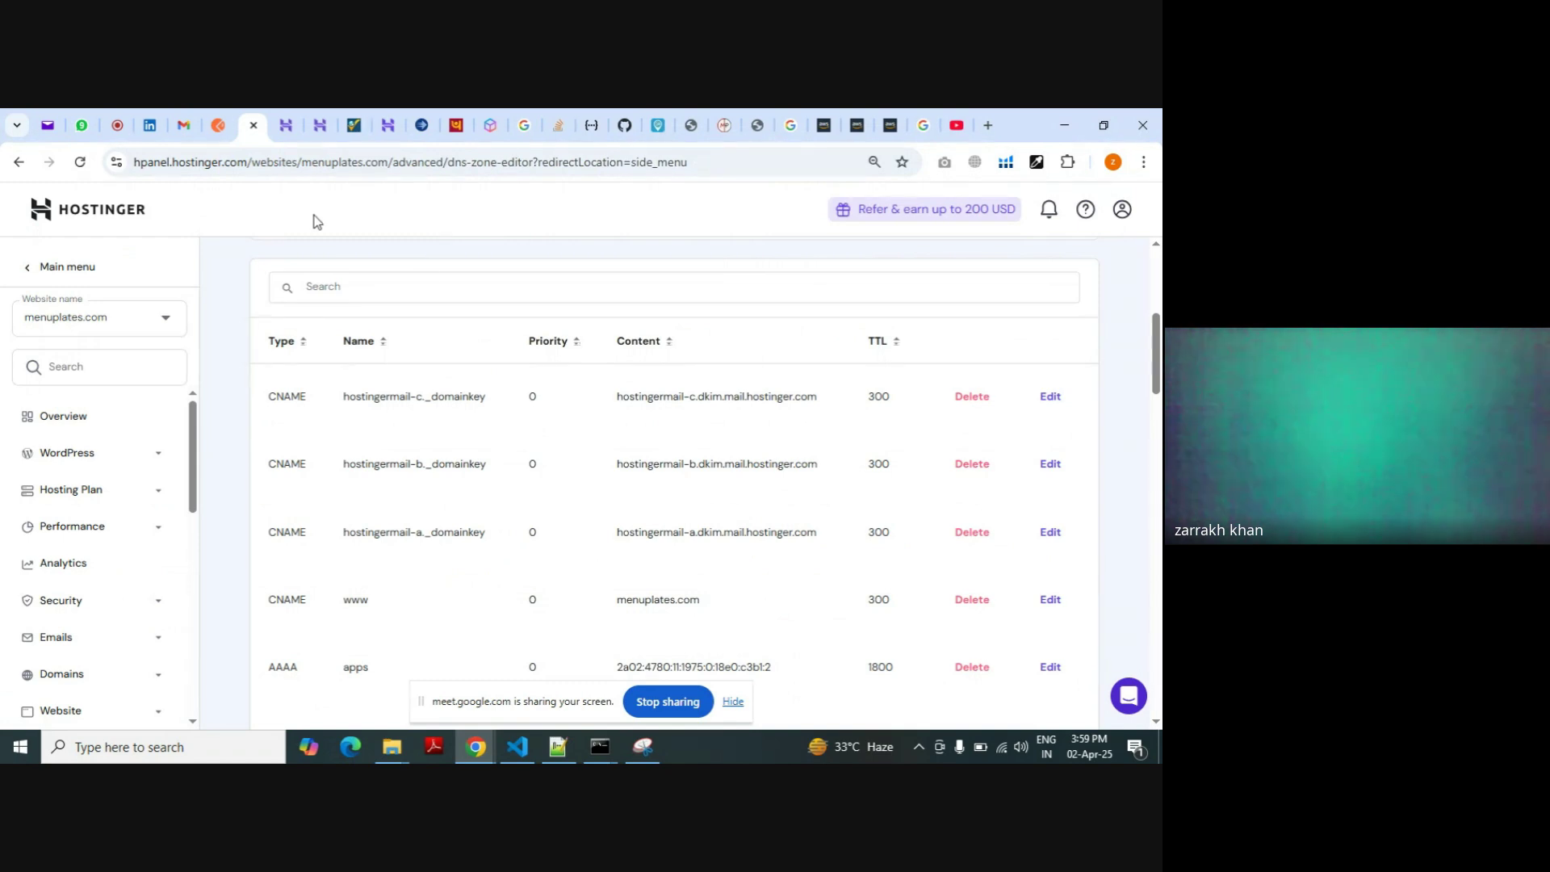
{"action": "left_click", "coordinate": [1156, 284]}
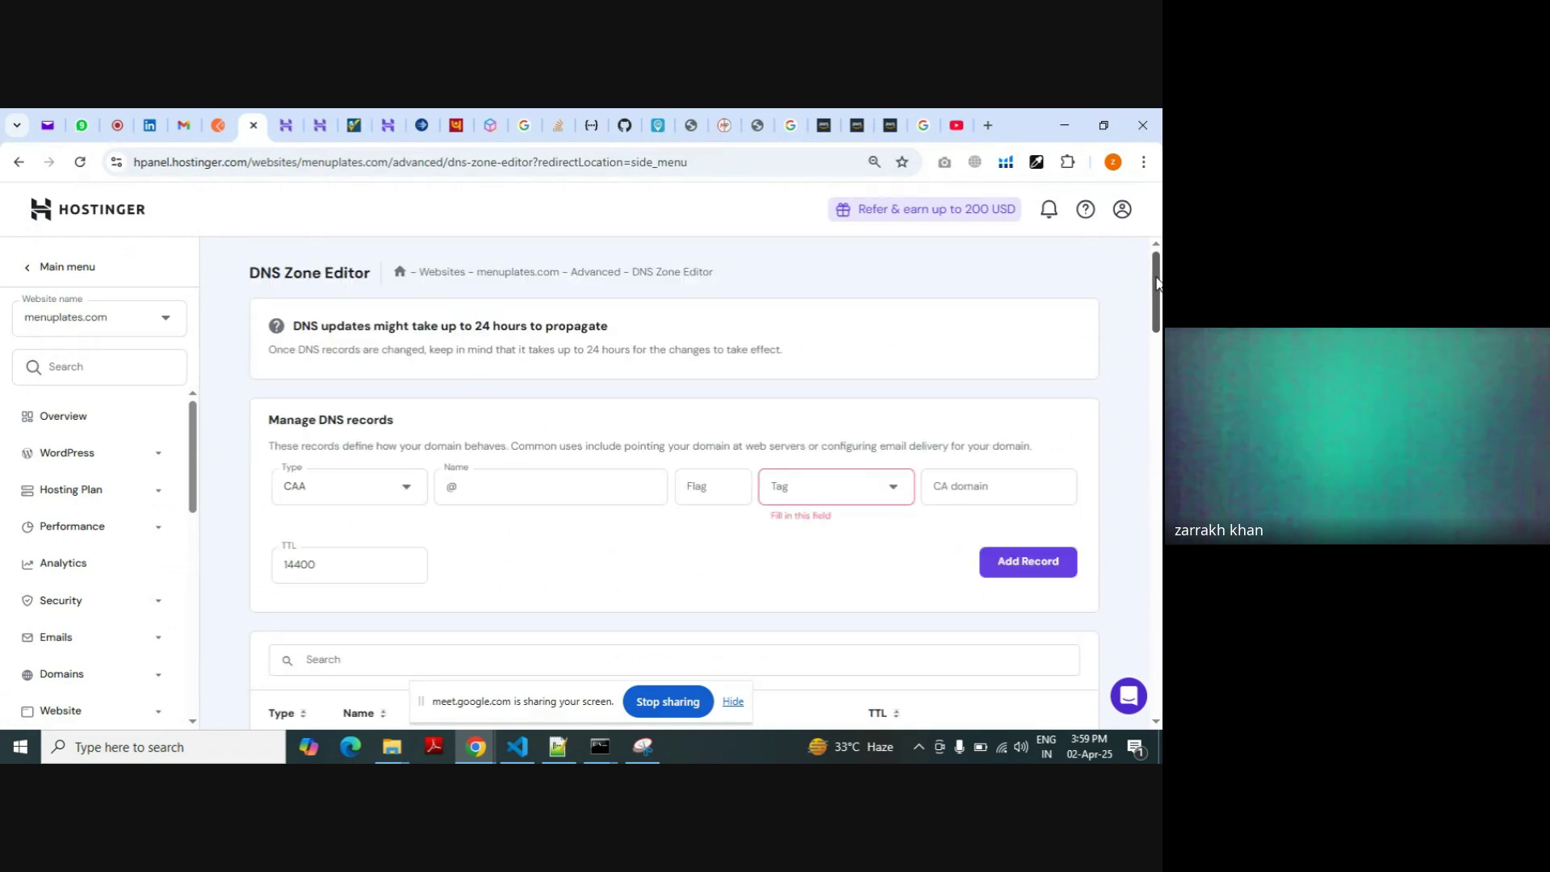
{"action": "left_click_drag", "start_coordinate": [1156, 282], "coordinate": [1160, 402]}
{"action": "scroll", "coordinate": [391, 369], "scroll_direction": "down", "scroll_amount": 3}
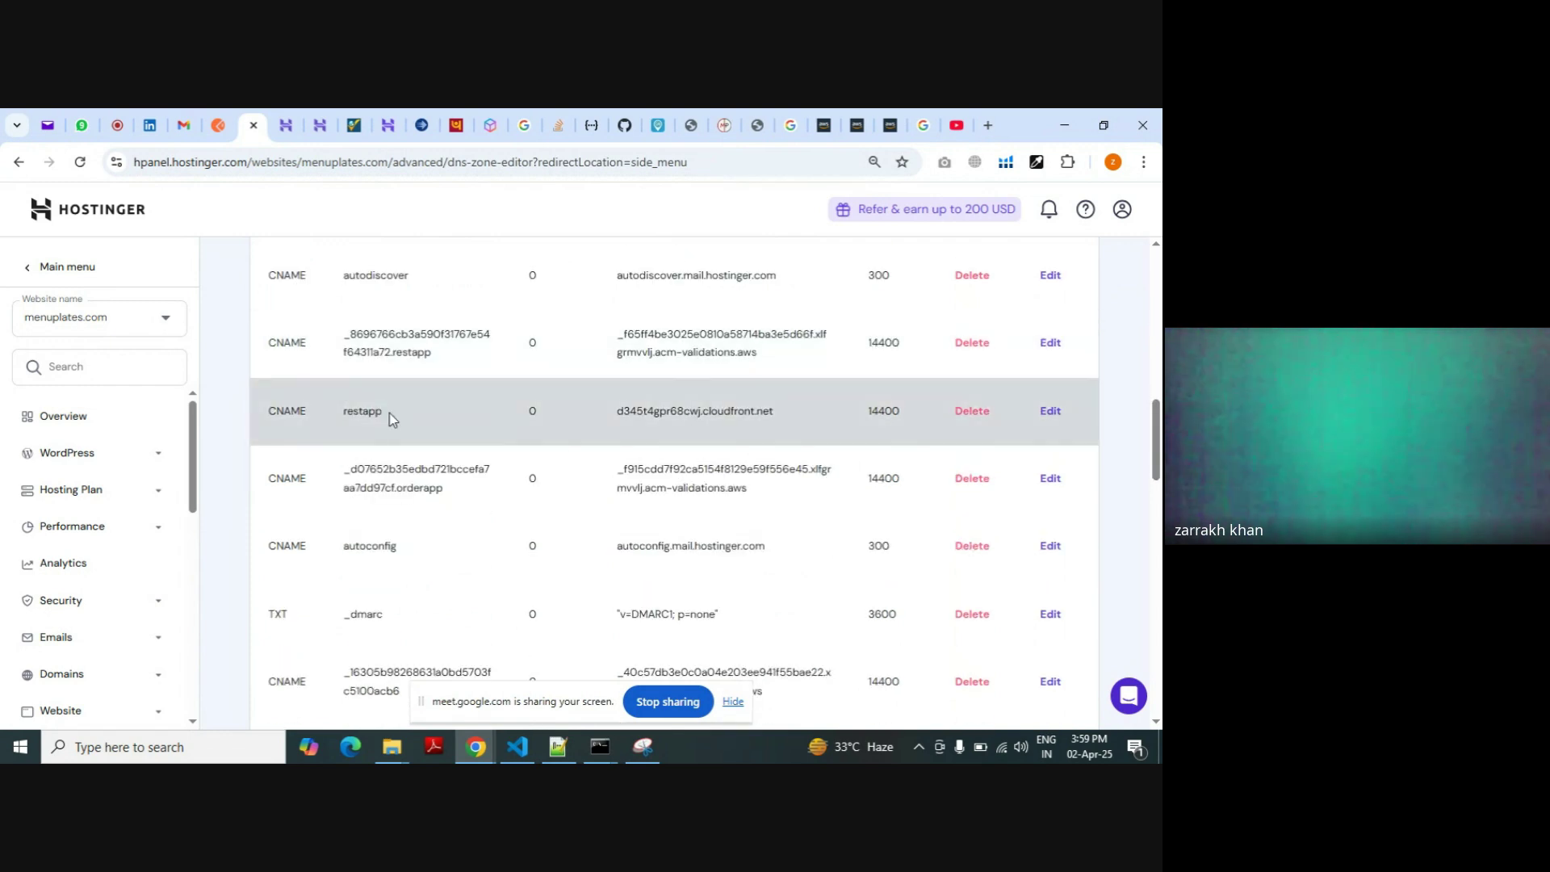
Examine the name and CloudFront target of the restapp CNAME record
{"action": "left_click_drag", "start_coordinate": [384, 413], "coordinate": [348, 414]}
{"action": "left_click_drag", "start_coordinate": [779, 415], "coordinate": [618, 417]}
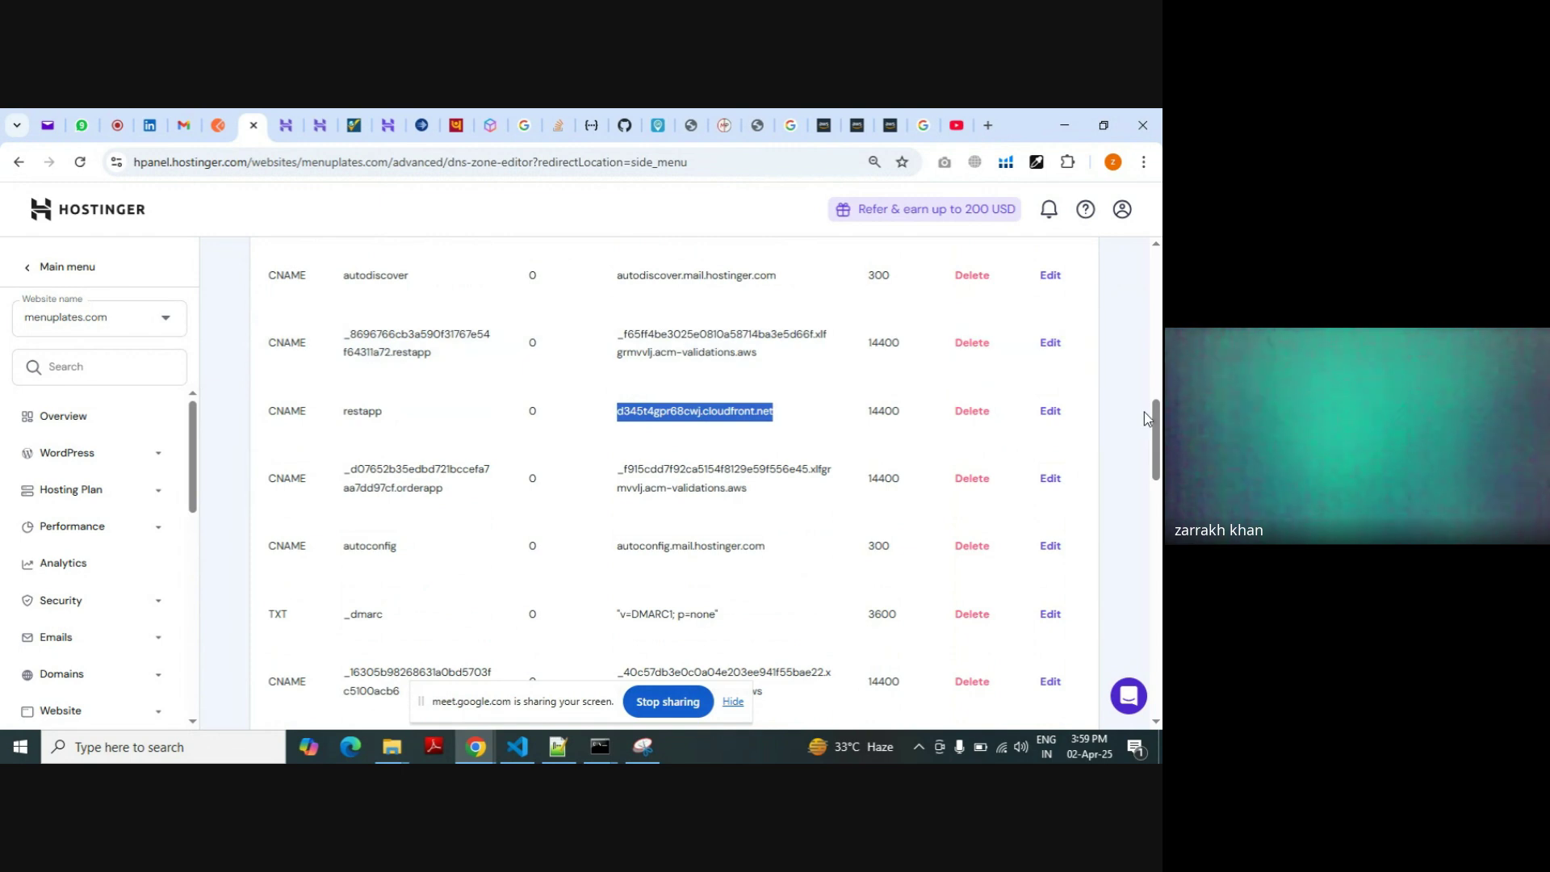
{"action": "scroll", "coordinate": [1155, 418], "scroll_direction": "up", "scroll_amount": 1}
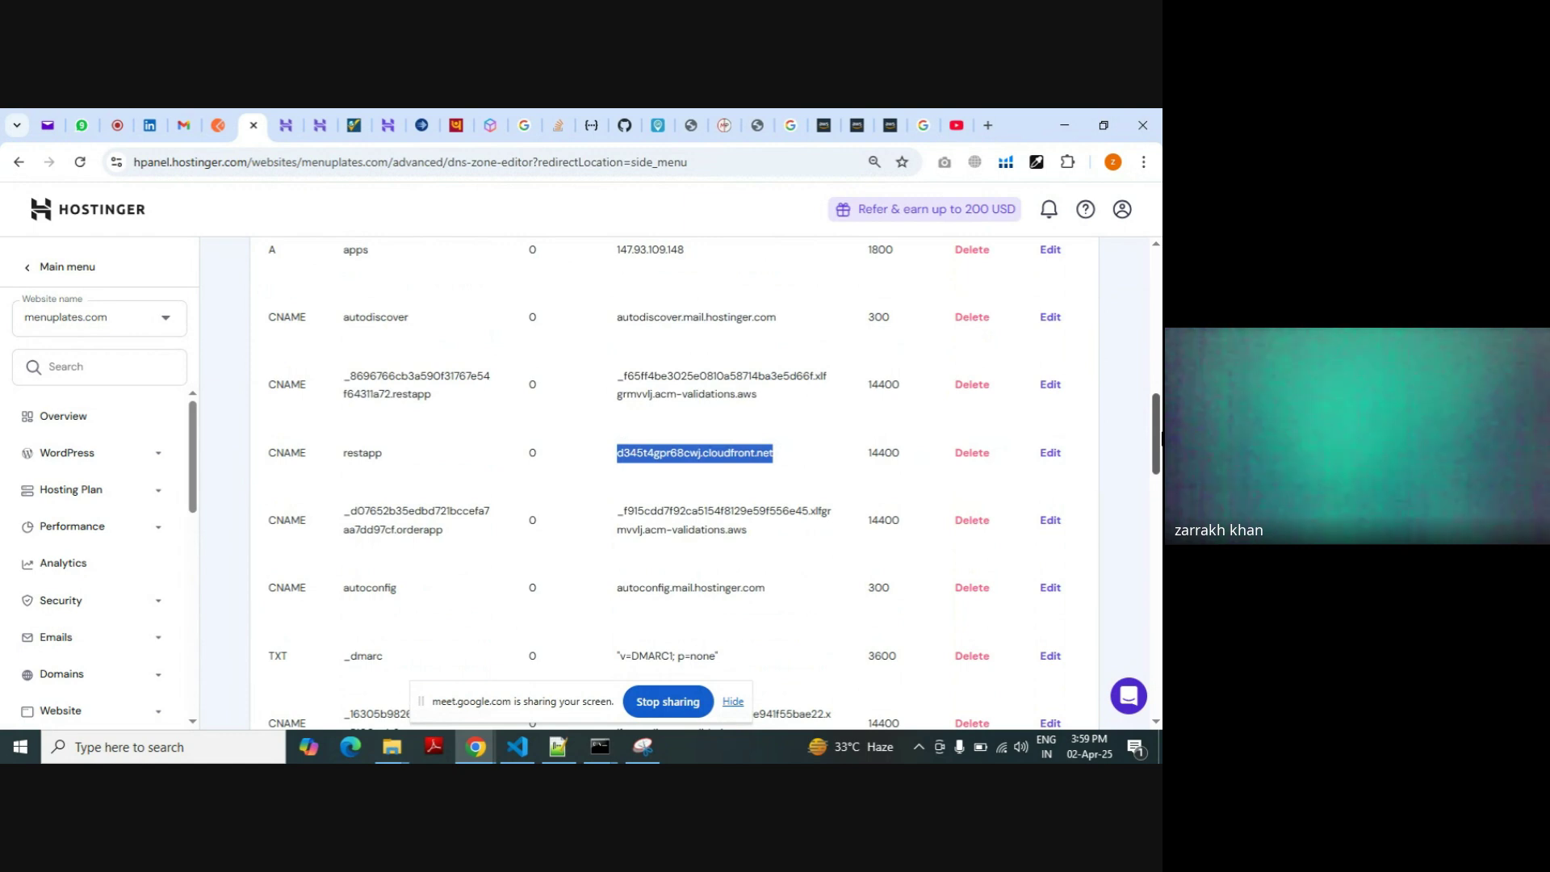
{"action": "left_click_drag", "start_coordinate": [1161, 439], "coordinate": [1160, 431]}
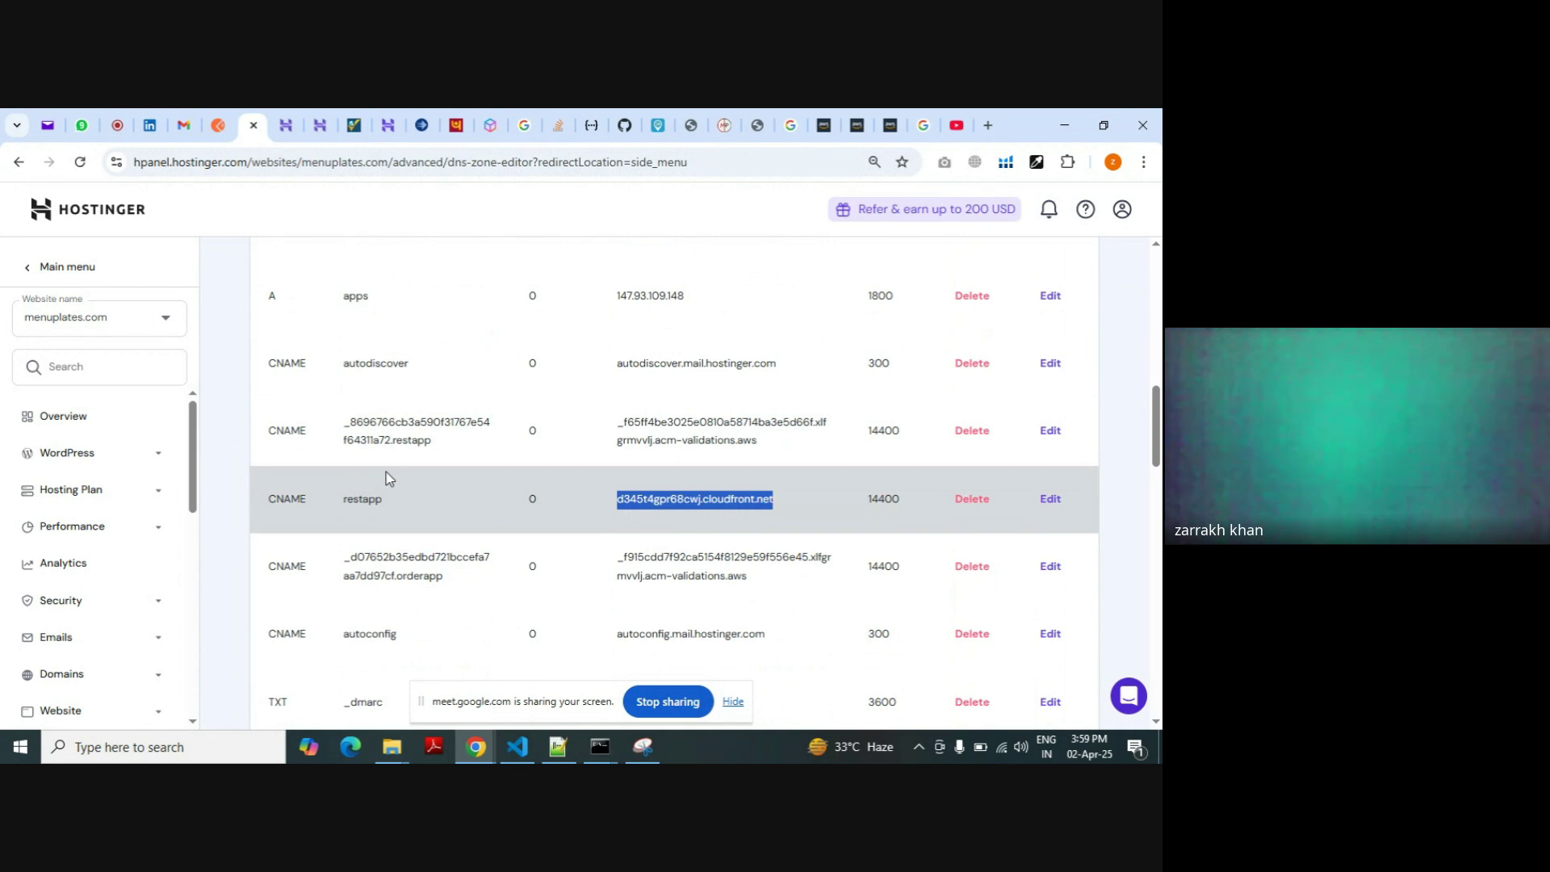
Return to the AWS certificate details and copy the validation CNAME name of *.menuplates.com
{"action": "key", "text": "alt+Tab"}
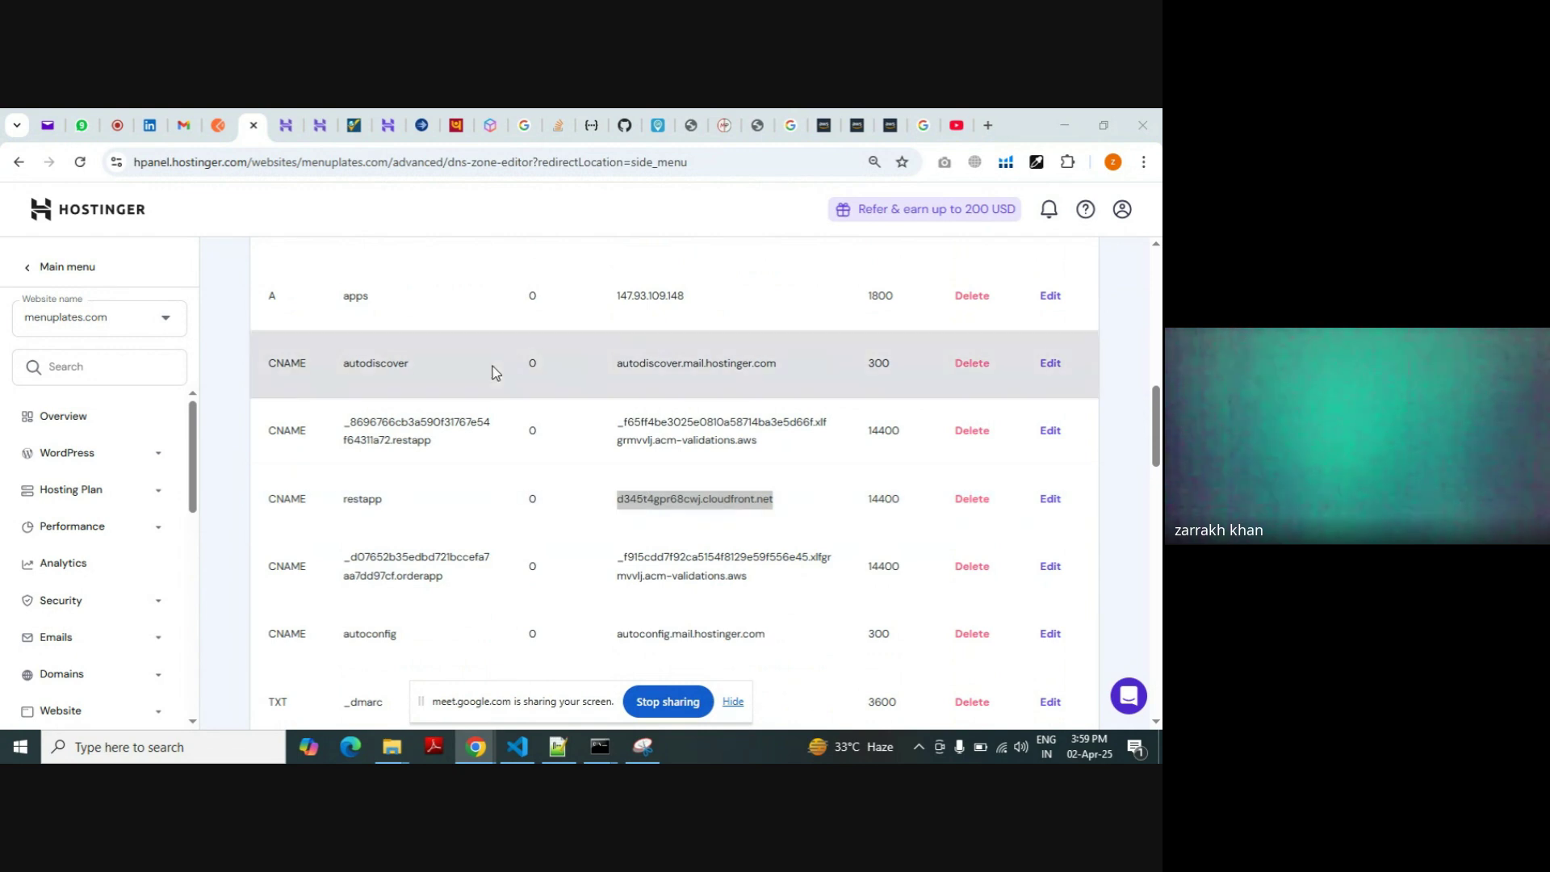
{"action": "key", "text": "alt+Tab"}
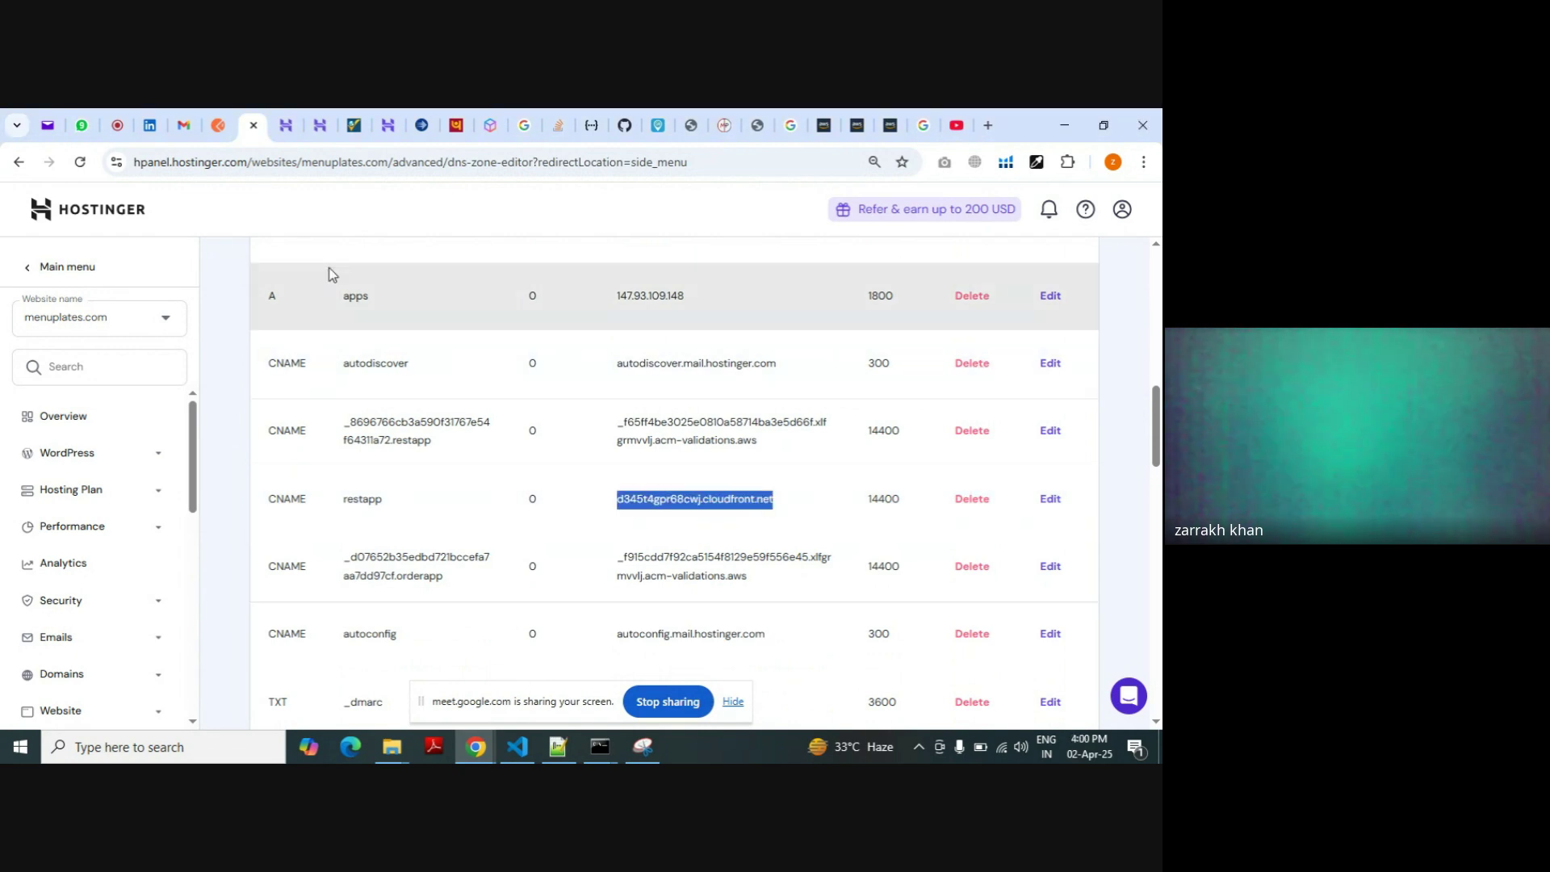
{"action": "key", "text": "alt+Tab"}
{"action": "key", "text": "alt+Tab"}
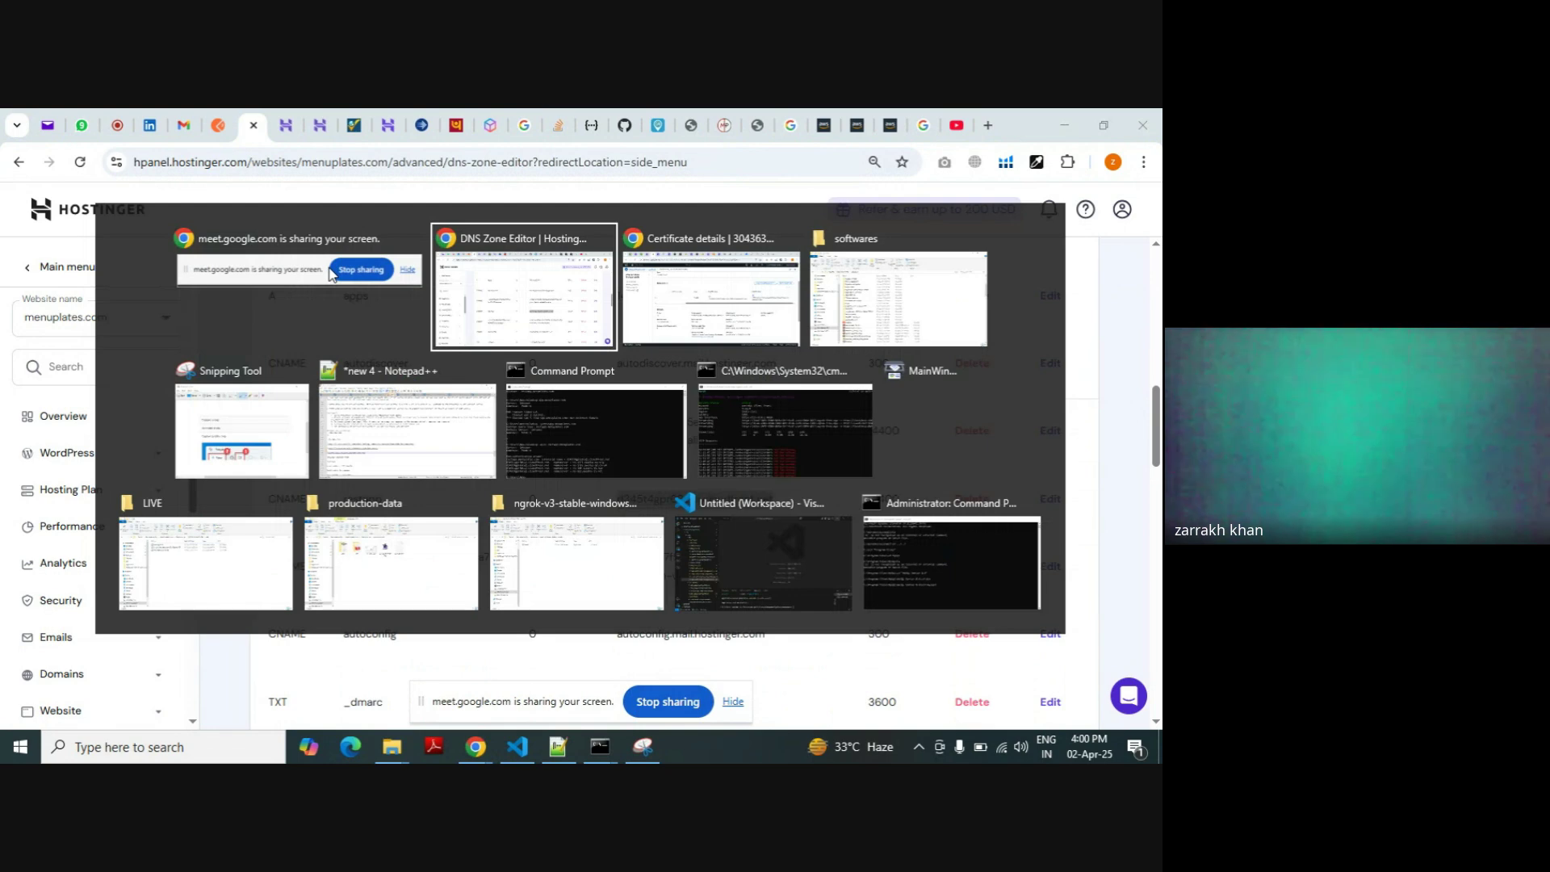
{"action": "key", "text": "alt+Tab"}
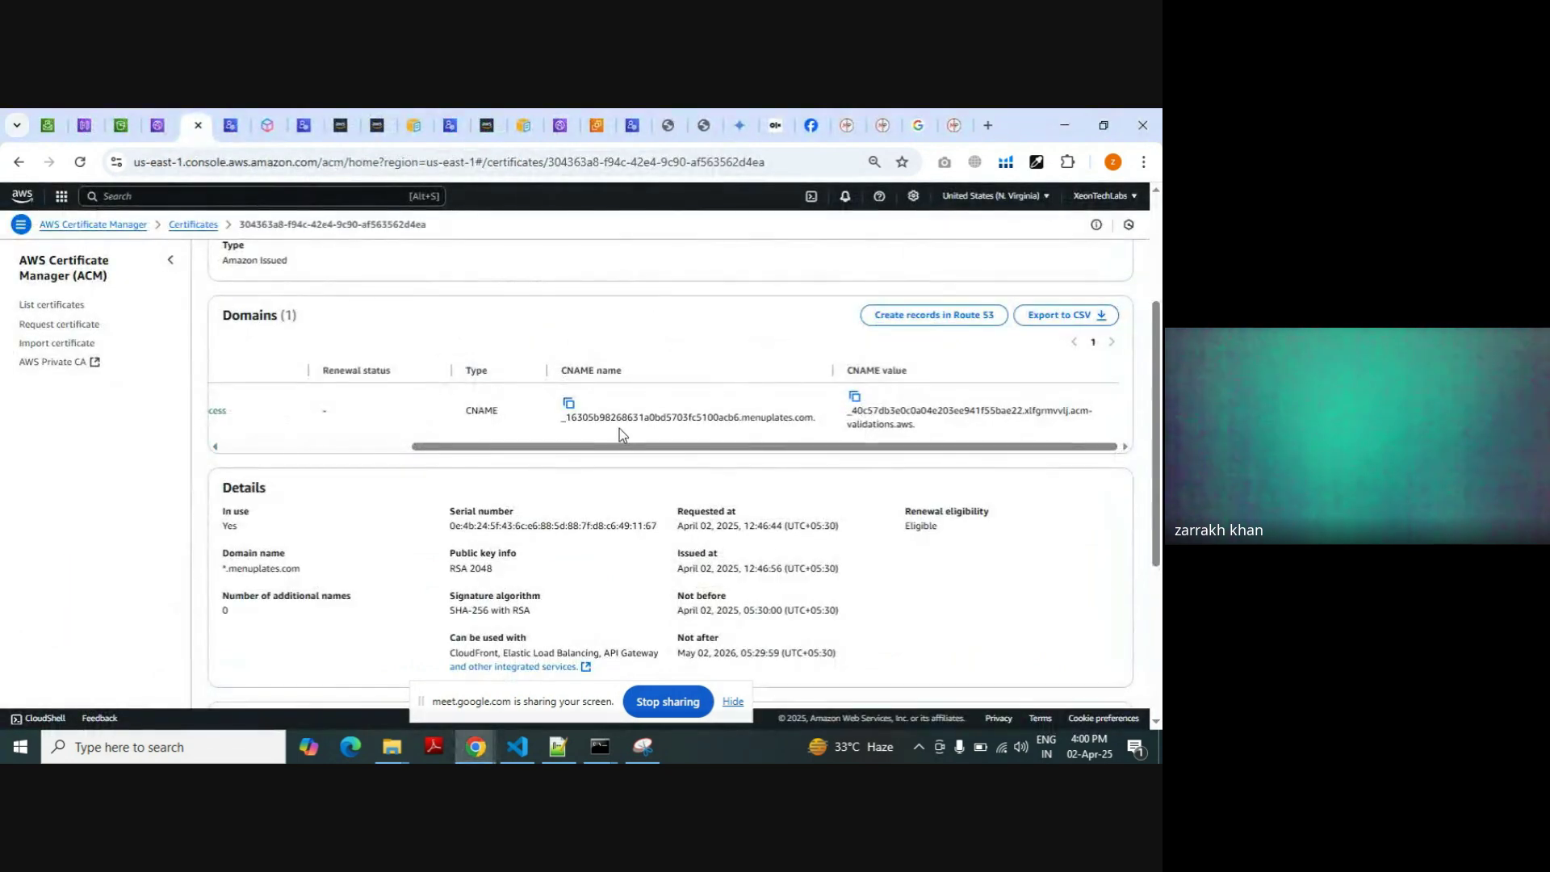
{"action": "left_click", "coordinate": [568, 402]}
Switch to the Hostinger DNS Zone Editor and find the certificate's validation record by searching the page for _1630
{"action": "key", "text": "alt+Tab"}
{"action": "key", "text": "alt+Tab"}
{"action": "key", "text": "alt+Tab"}
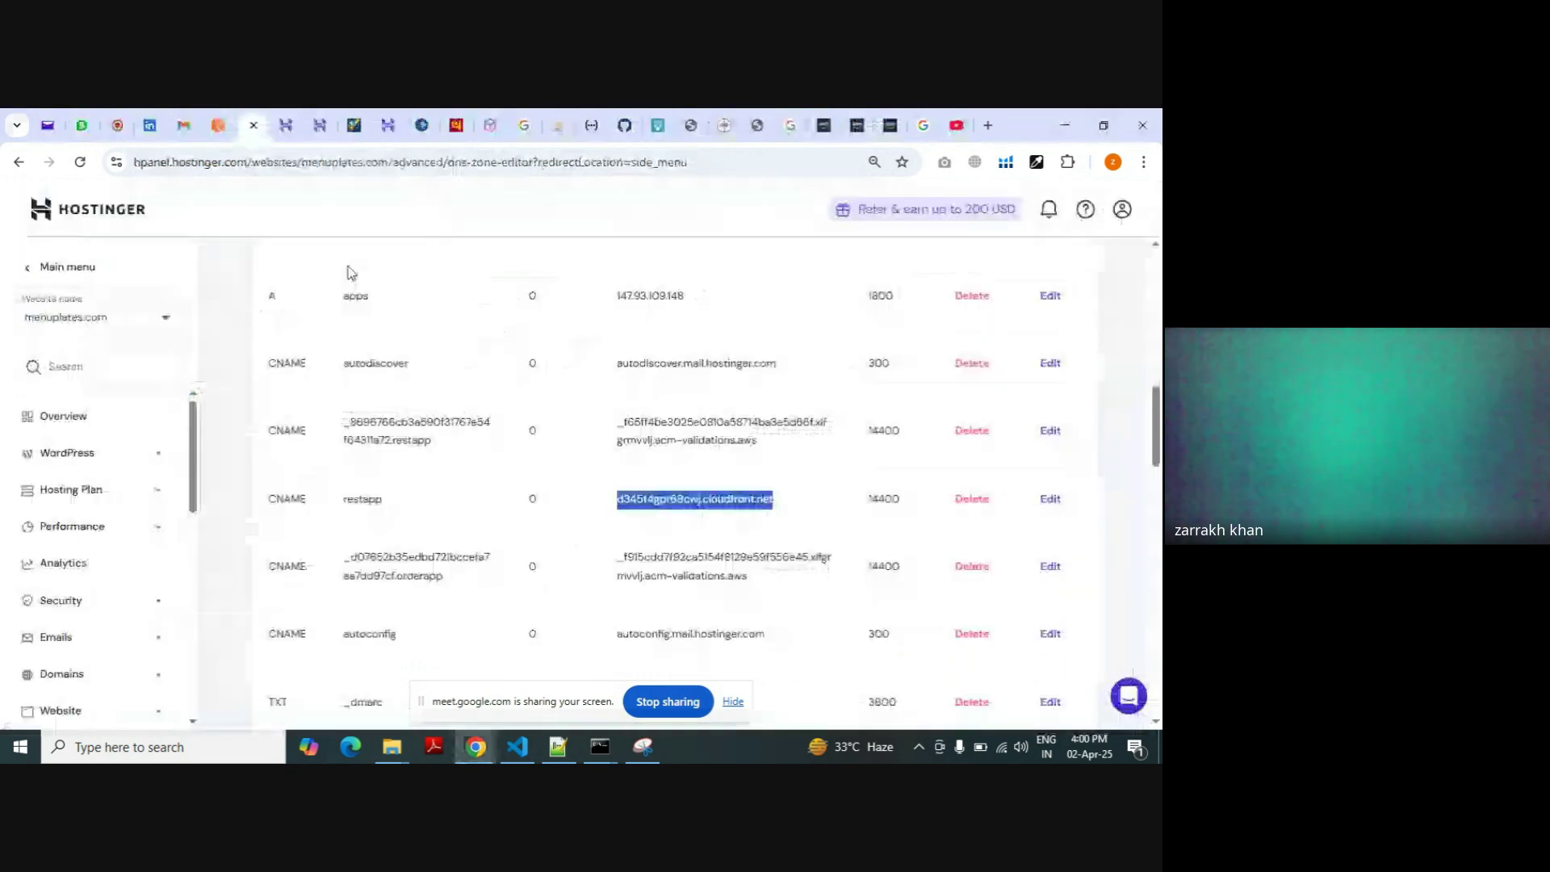
{"action": "key", "text": "ctrl+f"}
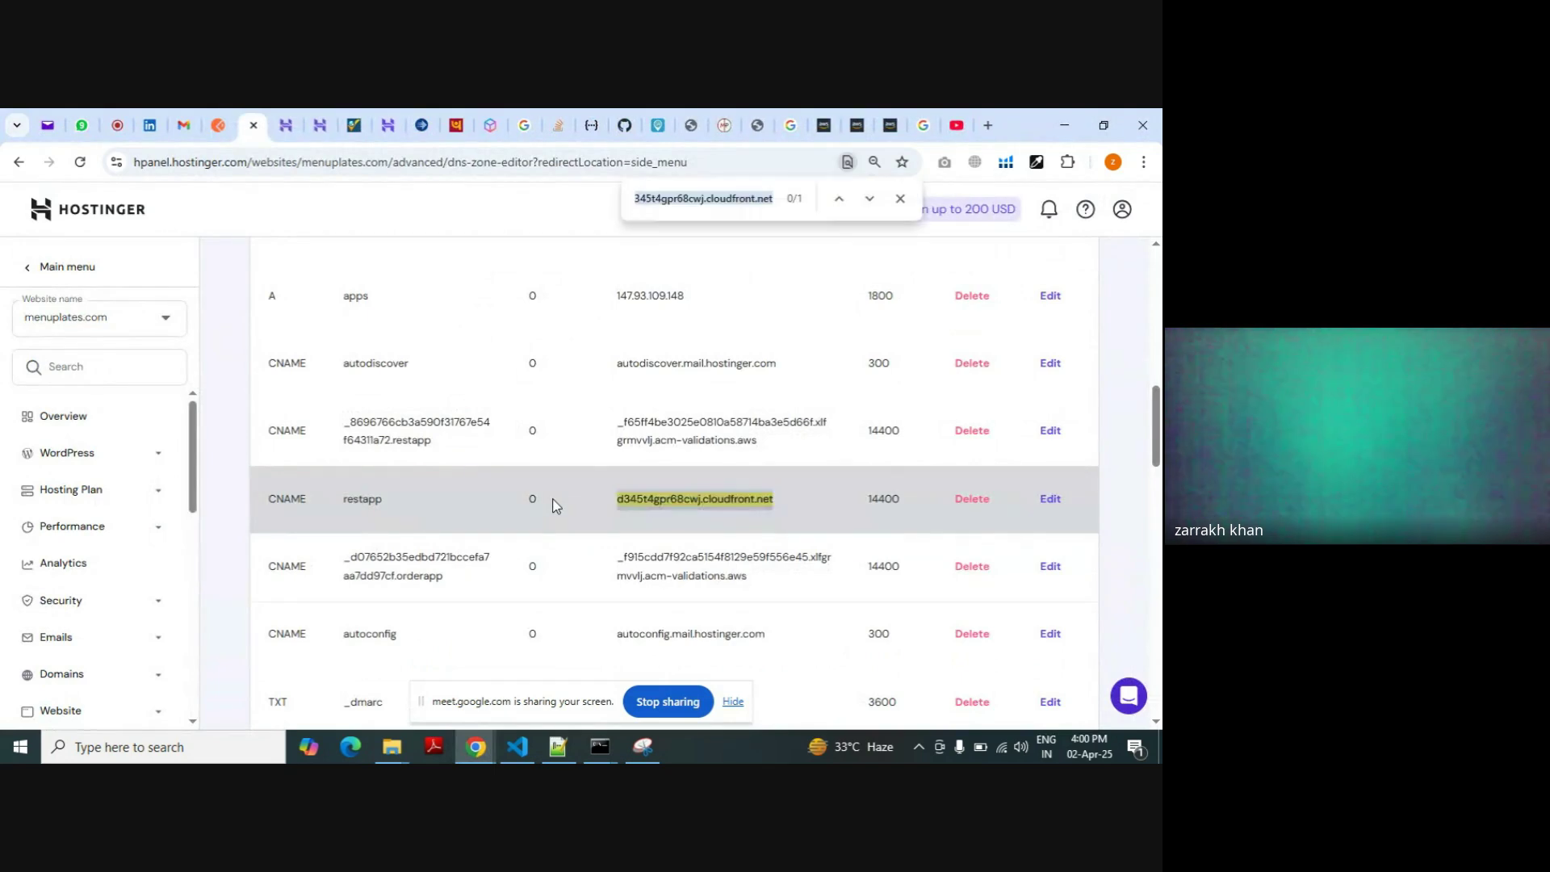
{"action": "type", "text": "_16"}
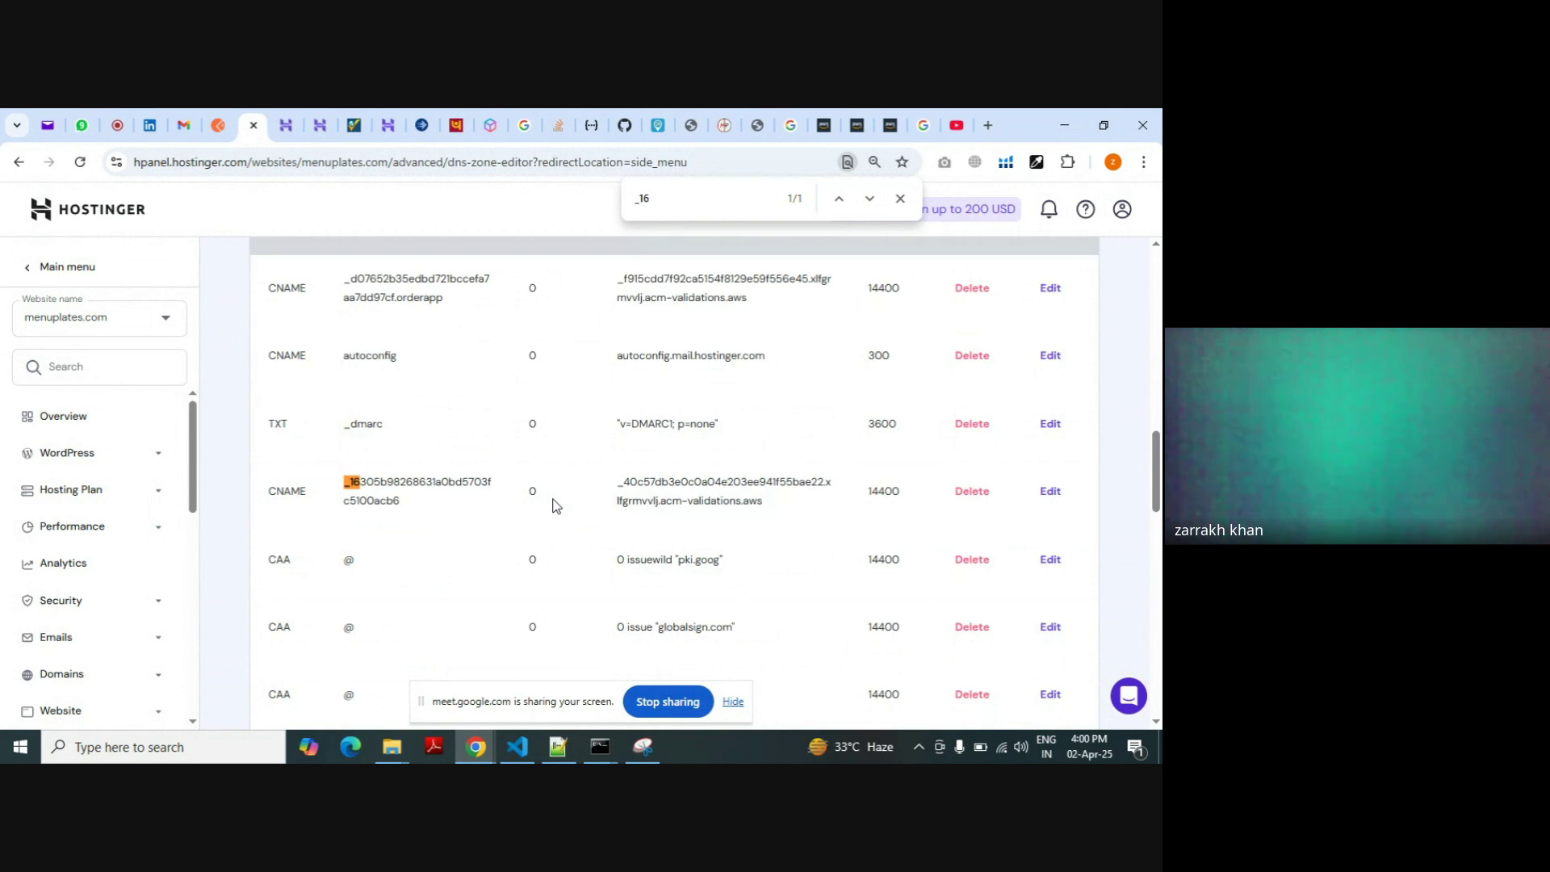
{"action": "type", "text": "30"}
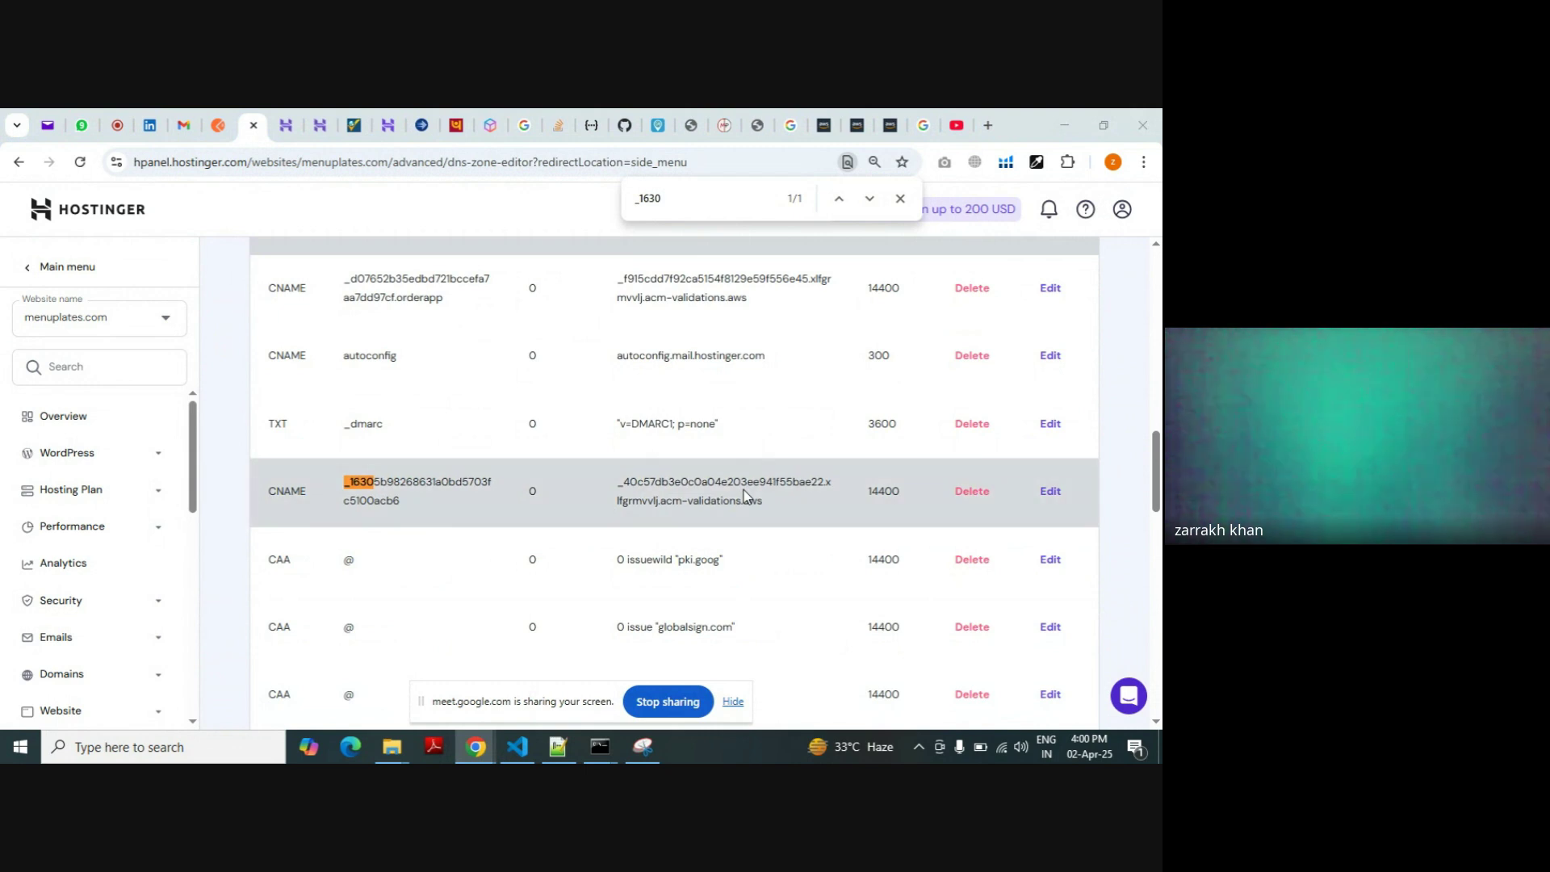
Return to the AWS certificate details, copy the full CNAME name, and highlight only its part before .menuplates.com
{"action": "key", "text": "alt+Tab"}
{"action": "key", "text": "alt+Tab"}
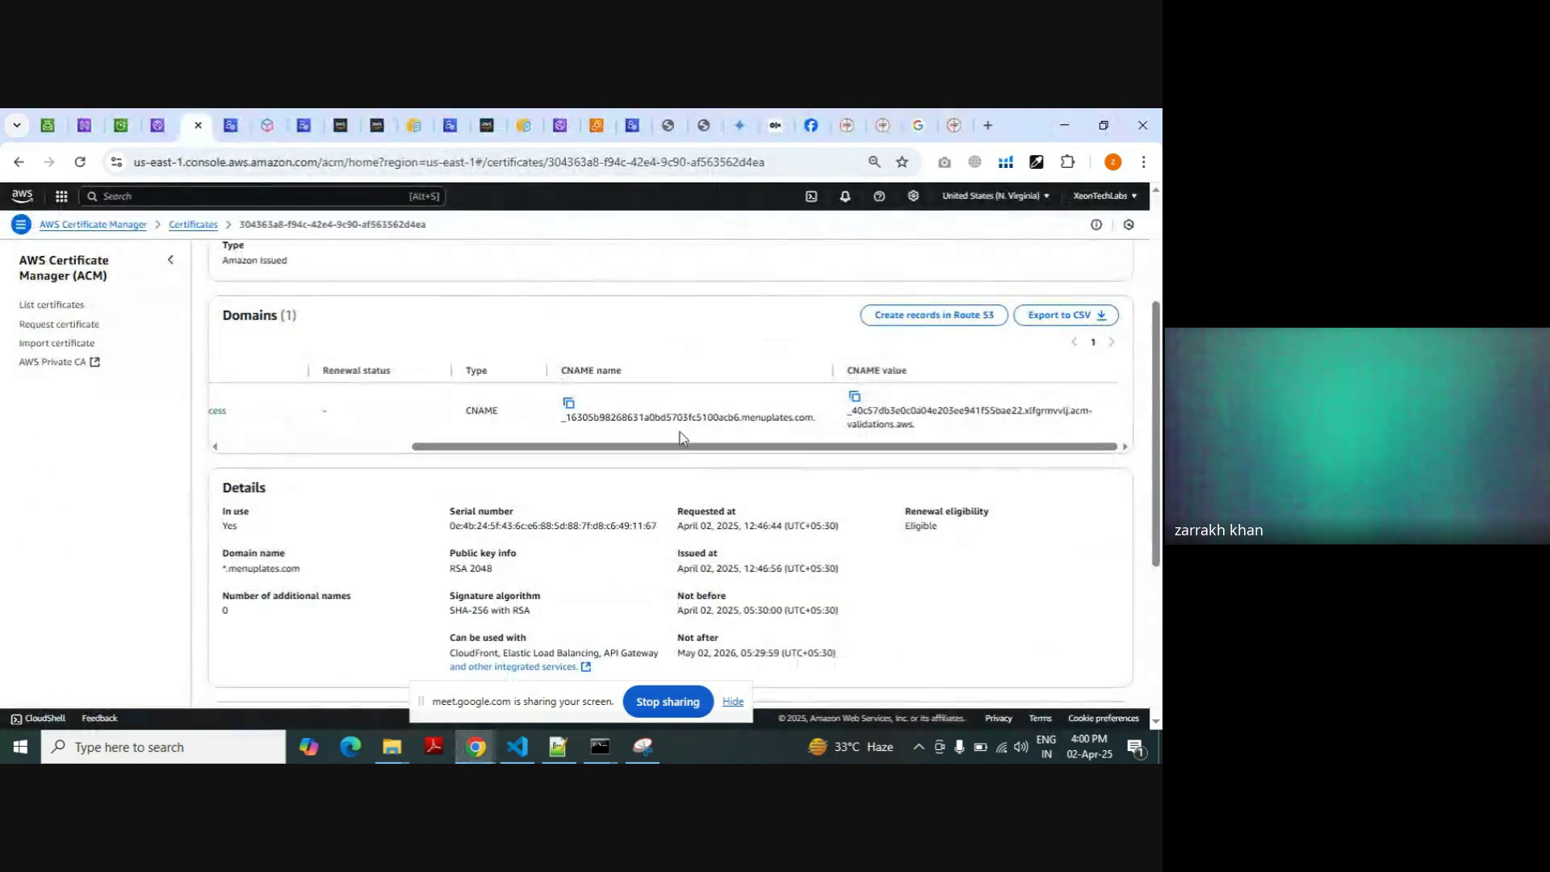
{"action": "triple_click", "coordinate": [814, 418]}
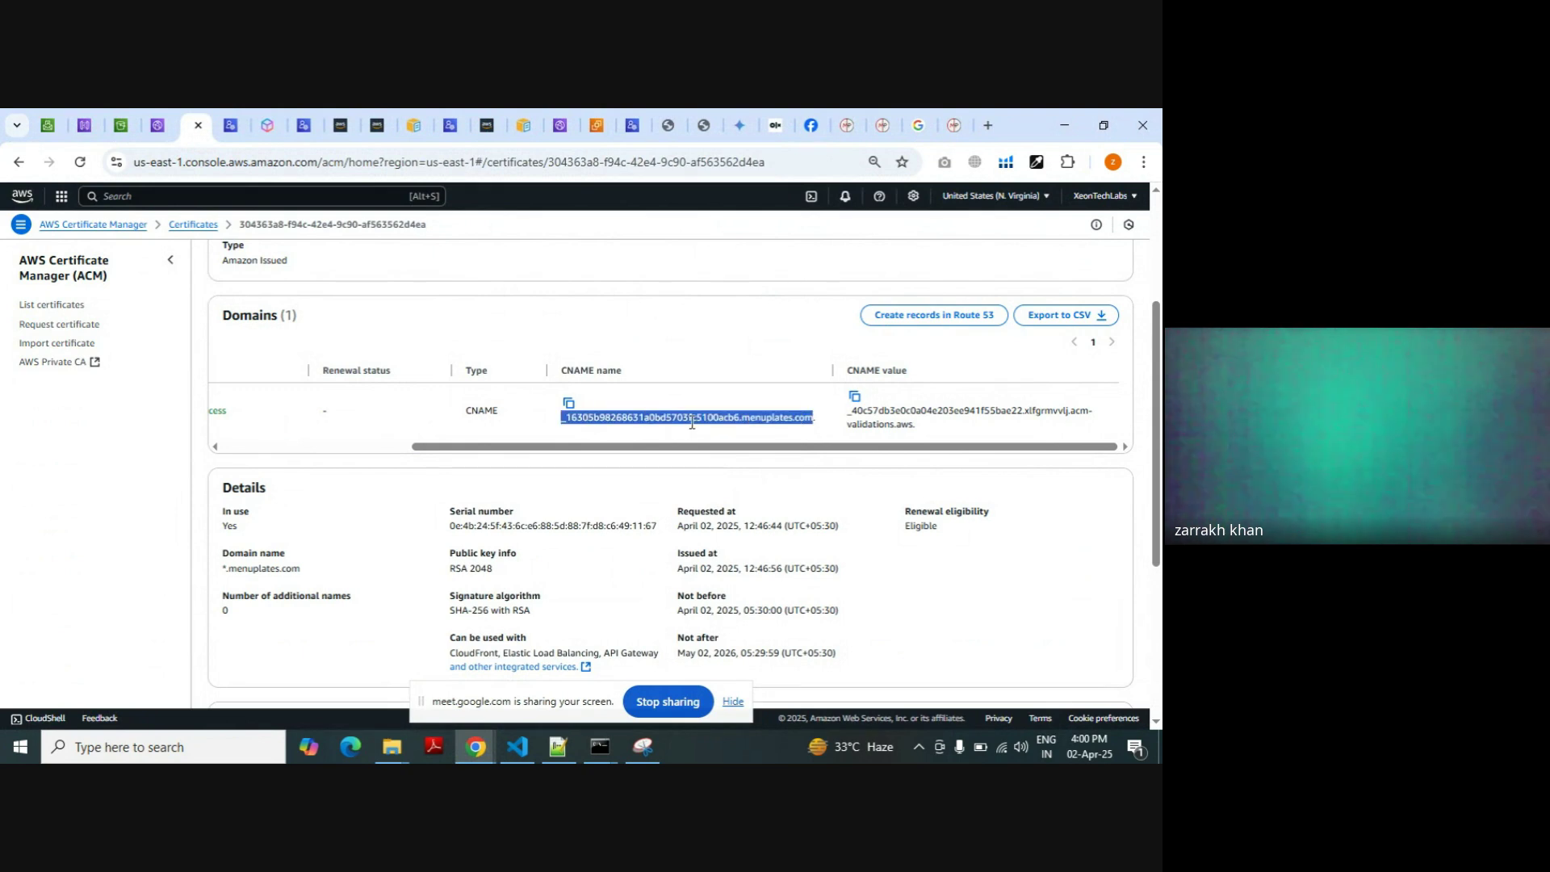
{"action": "left_click", "coordinate": [569, 403]}
{"action": "left_click", "coordinate": [737, 419]}
{"action": "left_click_drag", "start_coordinate": [737, 419], "coordinate": [563, 421]}
{"action": "left_click", "coordinate": [718, 416]}
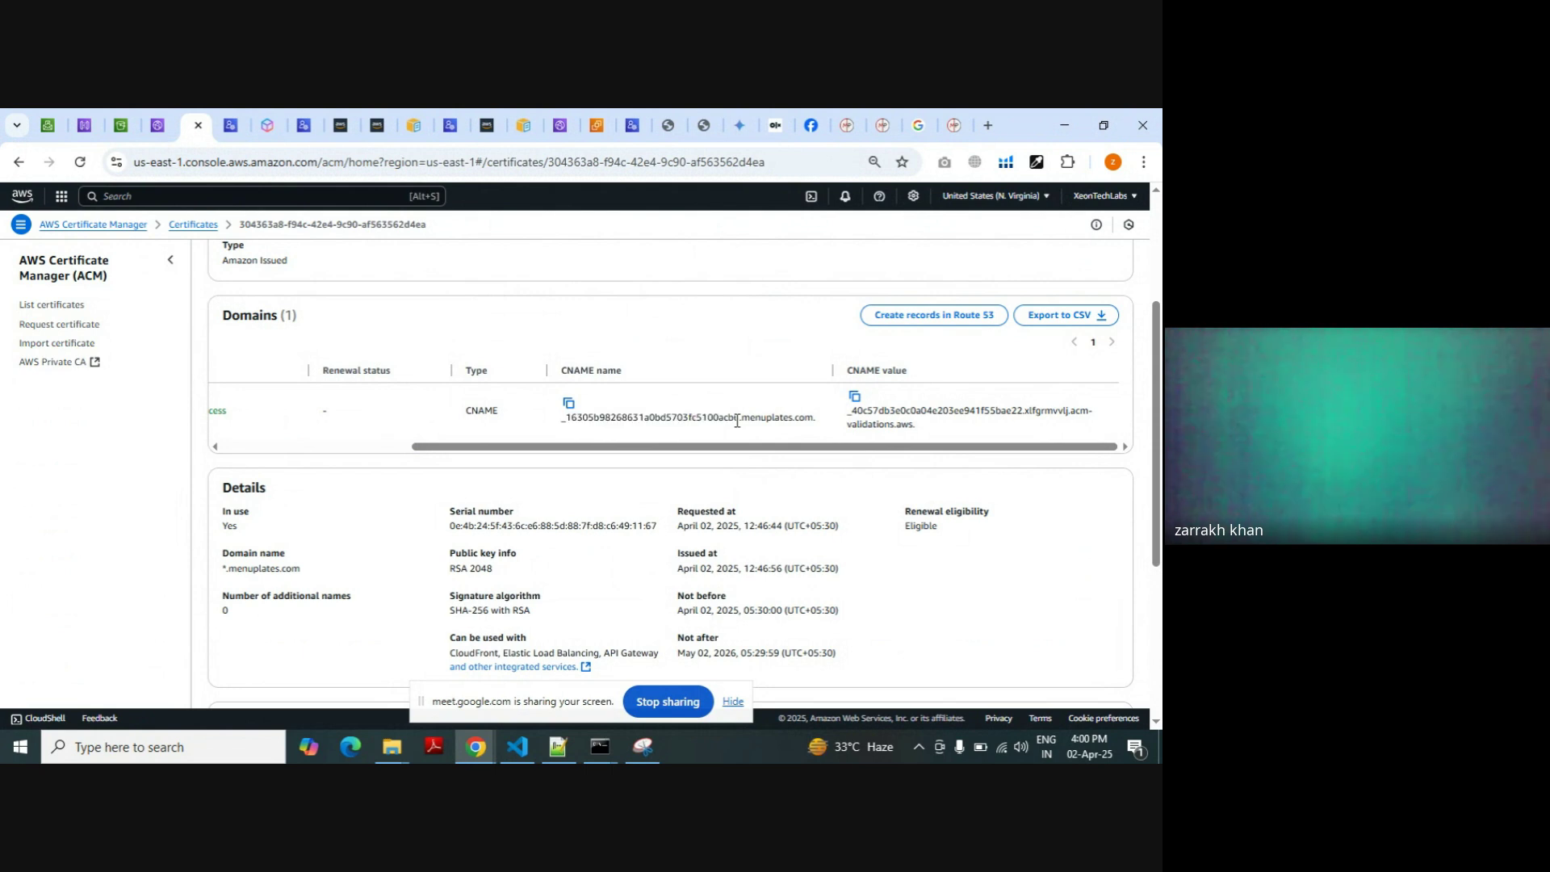
Copy the certificate's validation CNAME name and CNAME value, and return to the certificates list
{"action": "left_click", "coordinate": [569, 404]}
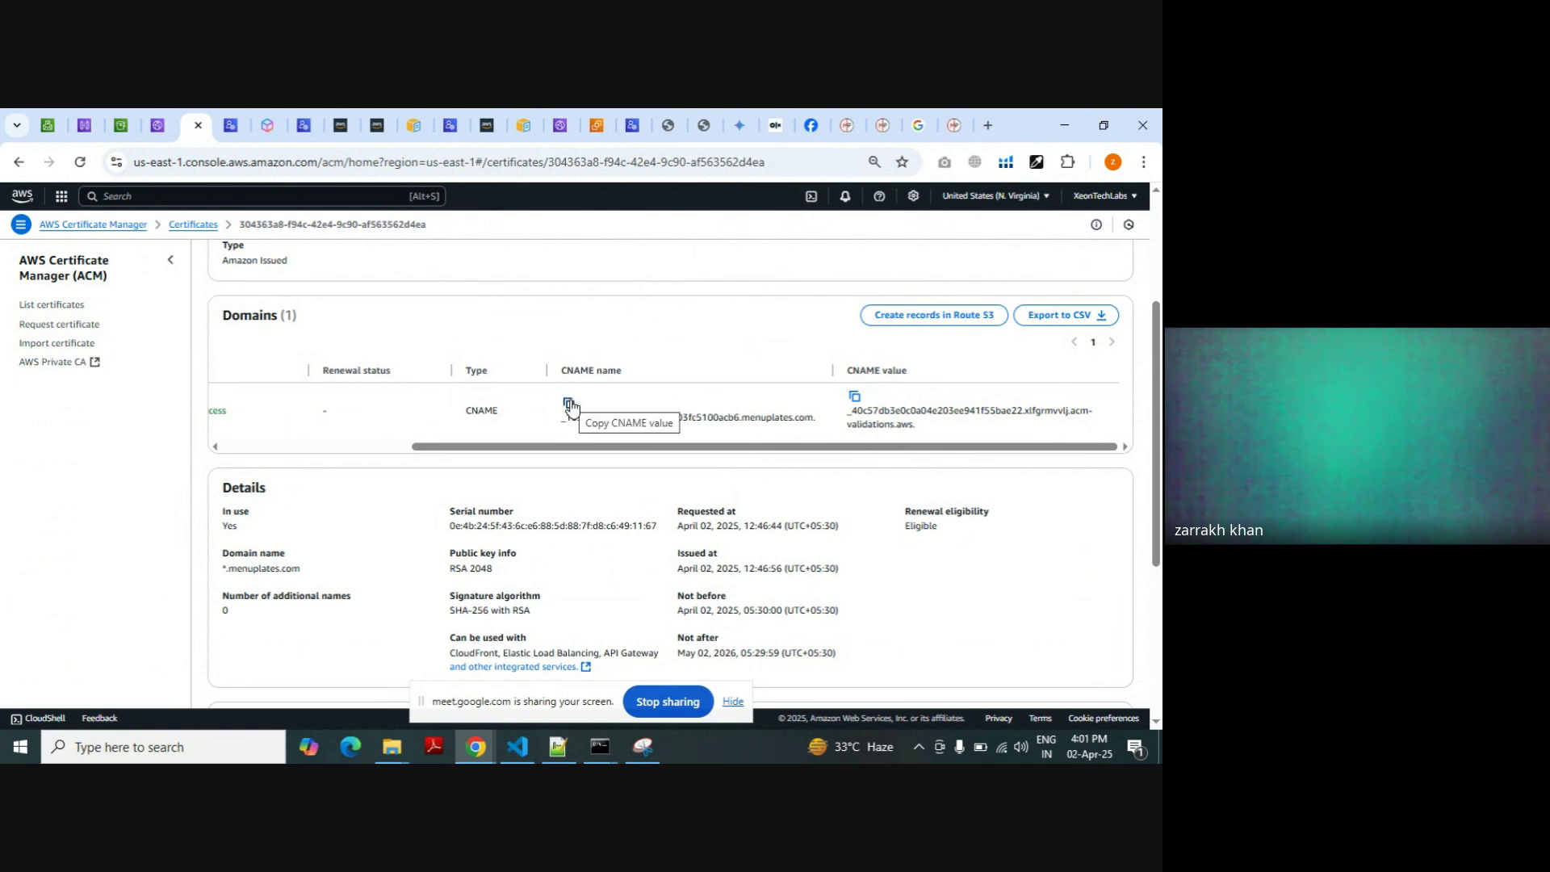
{"action": "left_click", "coordinate": [855, 397]}
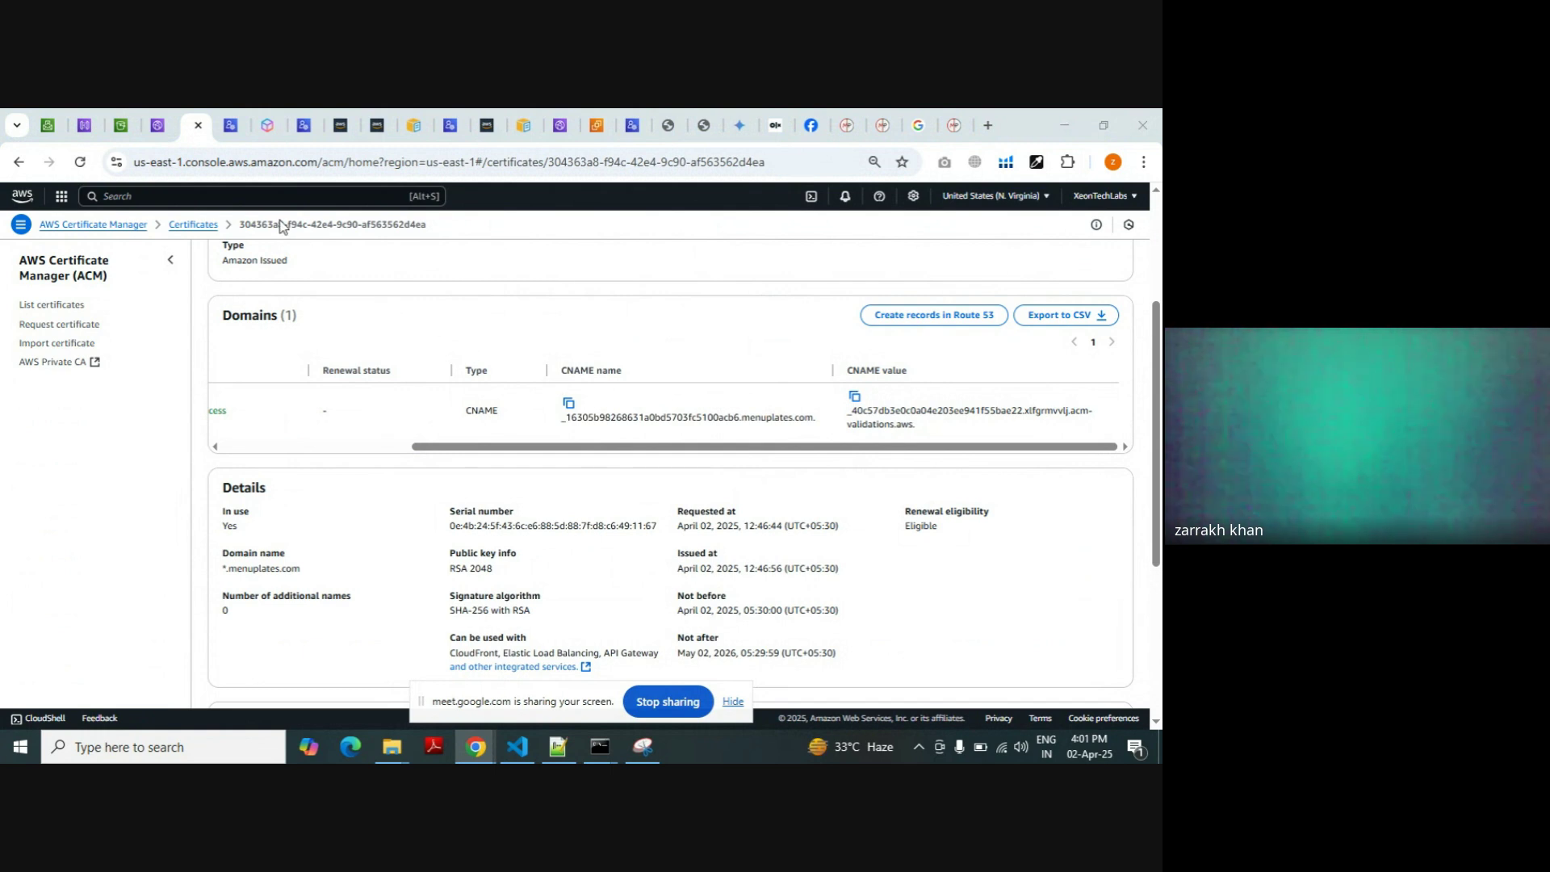
{"action": "left_click", "coordinate": [194, 225]}
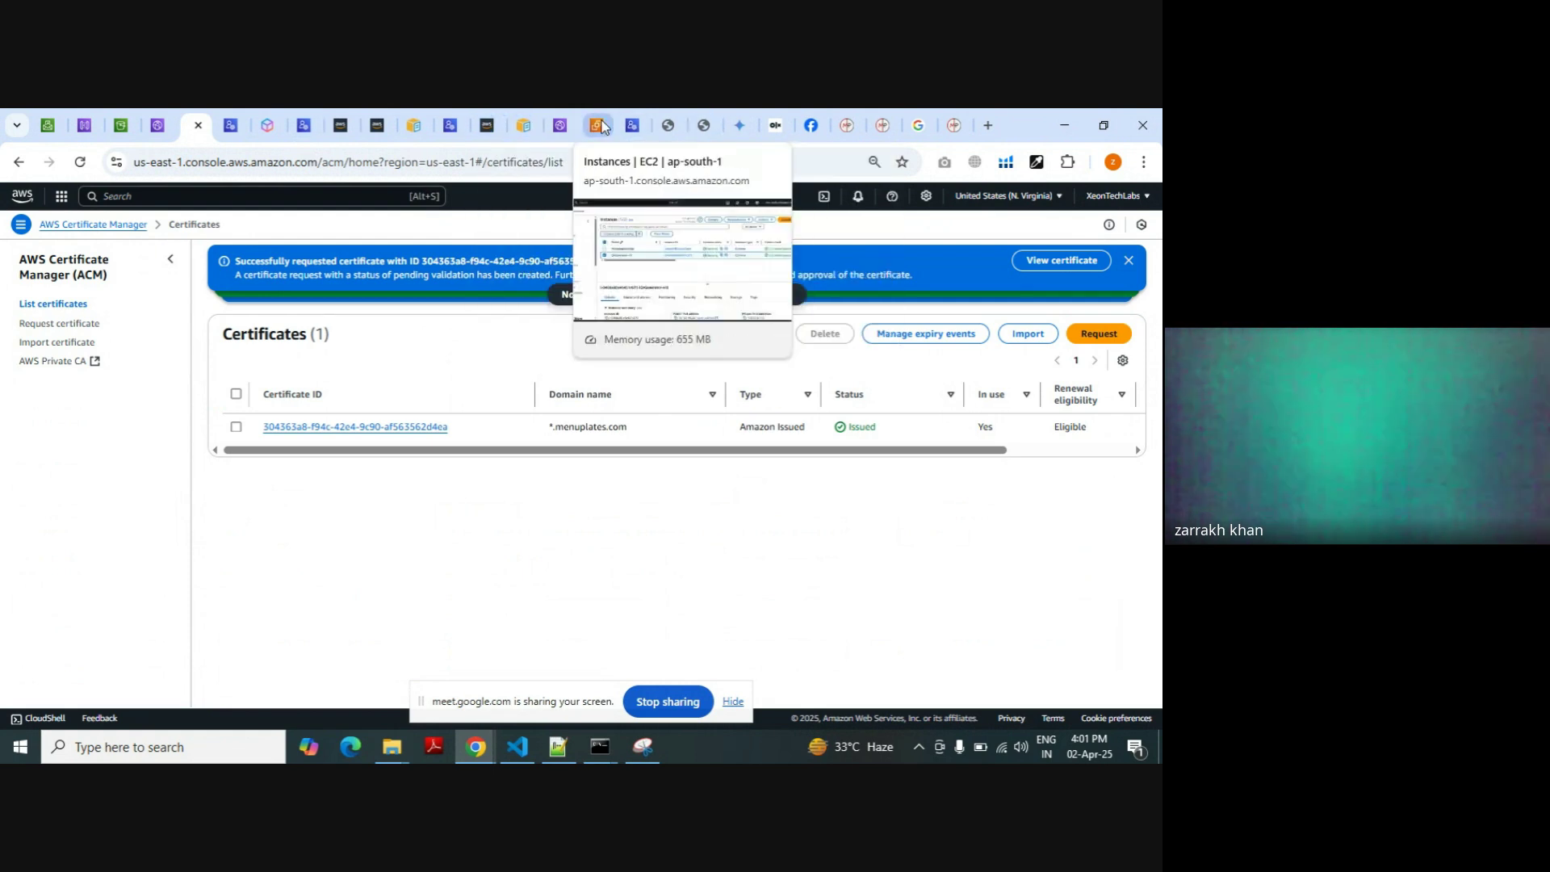
Switch to whatsmydns.net, examine the propagation results of the restapp validation CNAME, and check the certificate's status in AWS
{"action": "key", "text": "alt+Tab"}
{"action": "key", "text": "alt+Tab"}
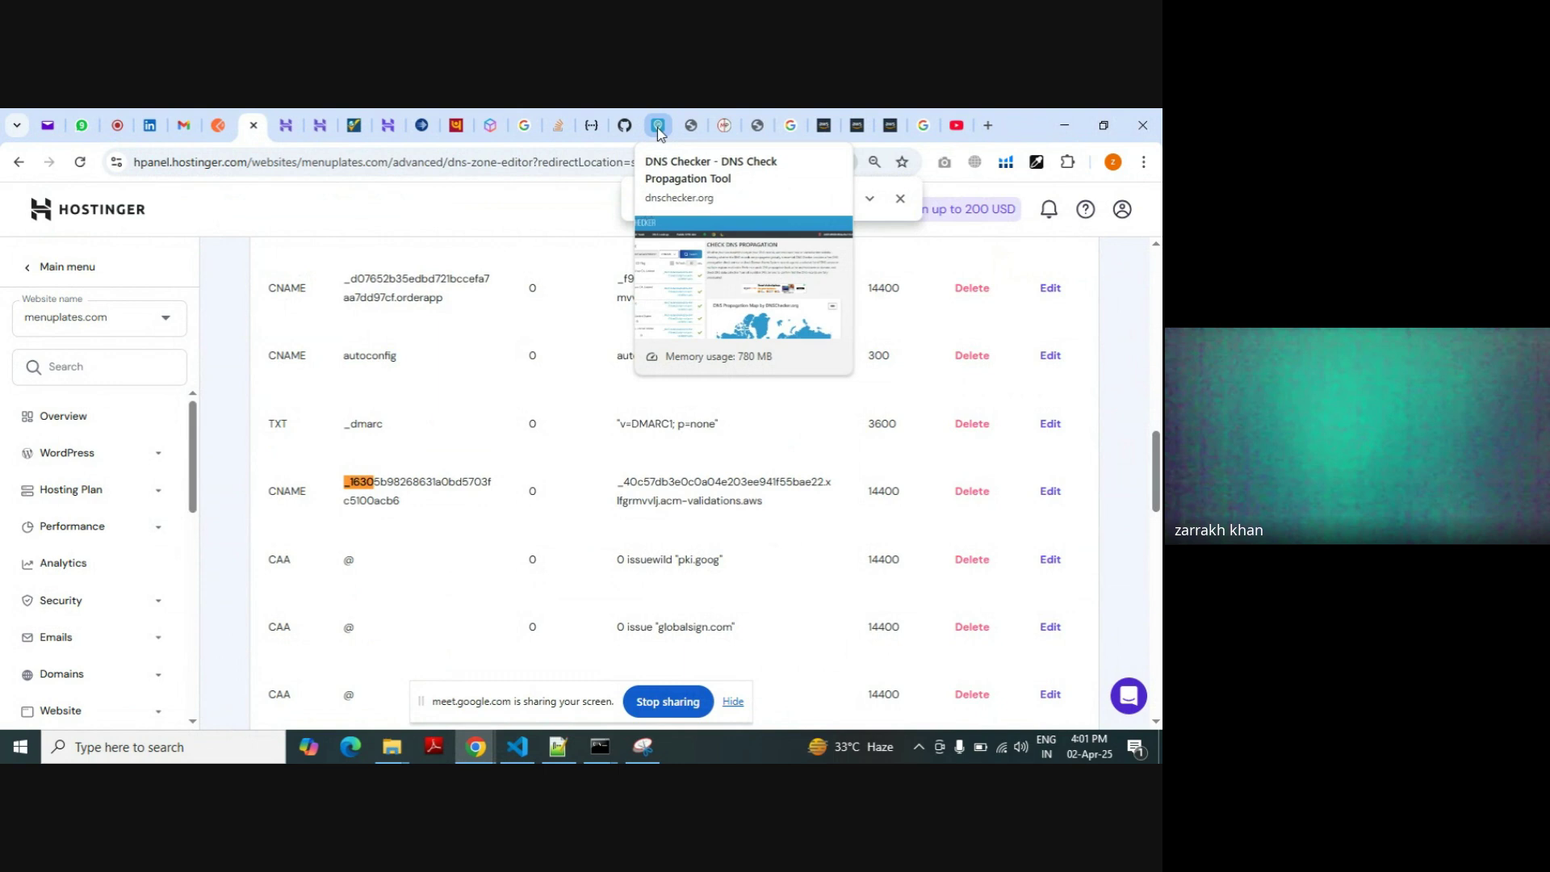
{"action": "left_click", "coordinate": [657, 126]}
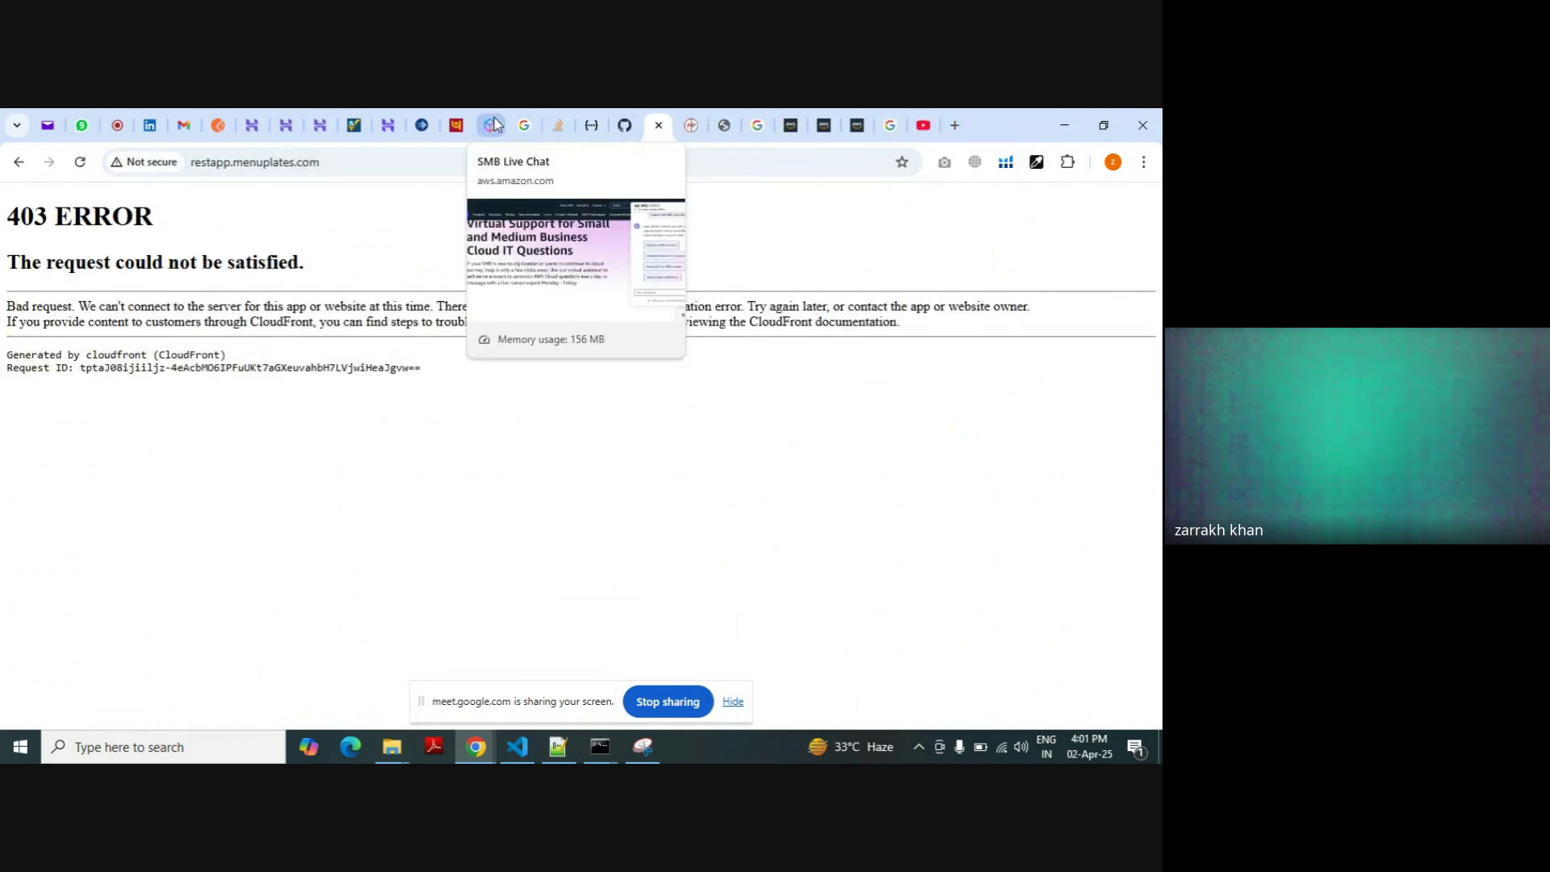
{"action": "left_click", "coordinate": [355, 123]}
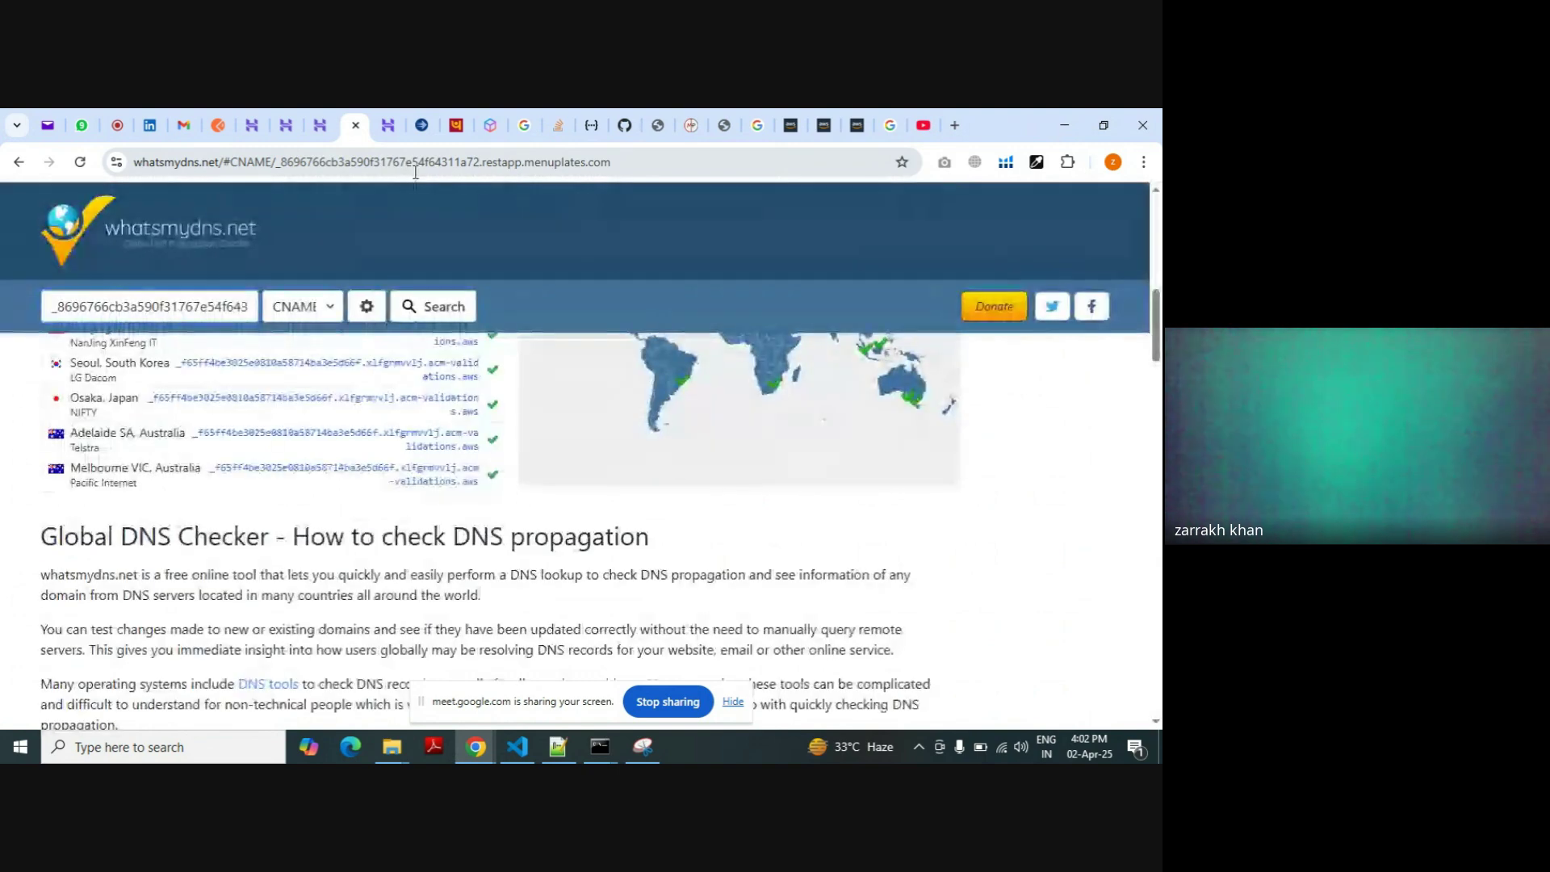
{"action": "left_click", "coordinate": [64, 309]}
{"action": "key", "text": "ctrl+a"}
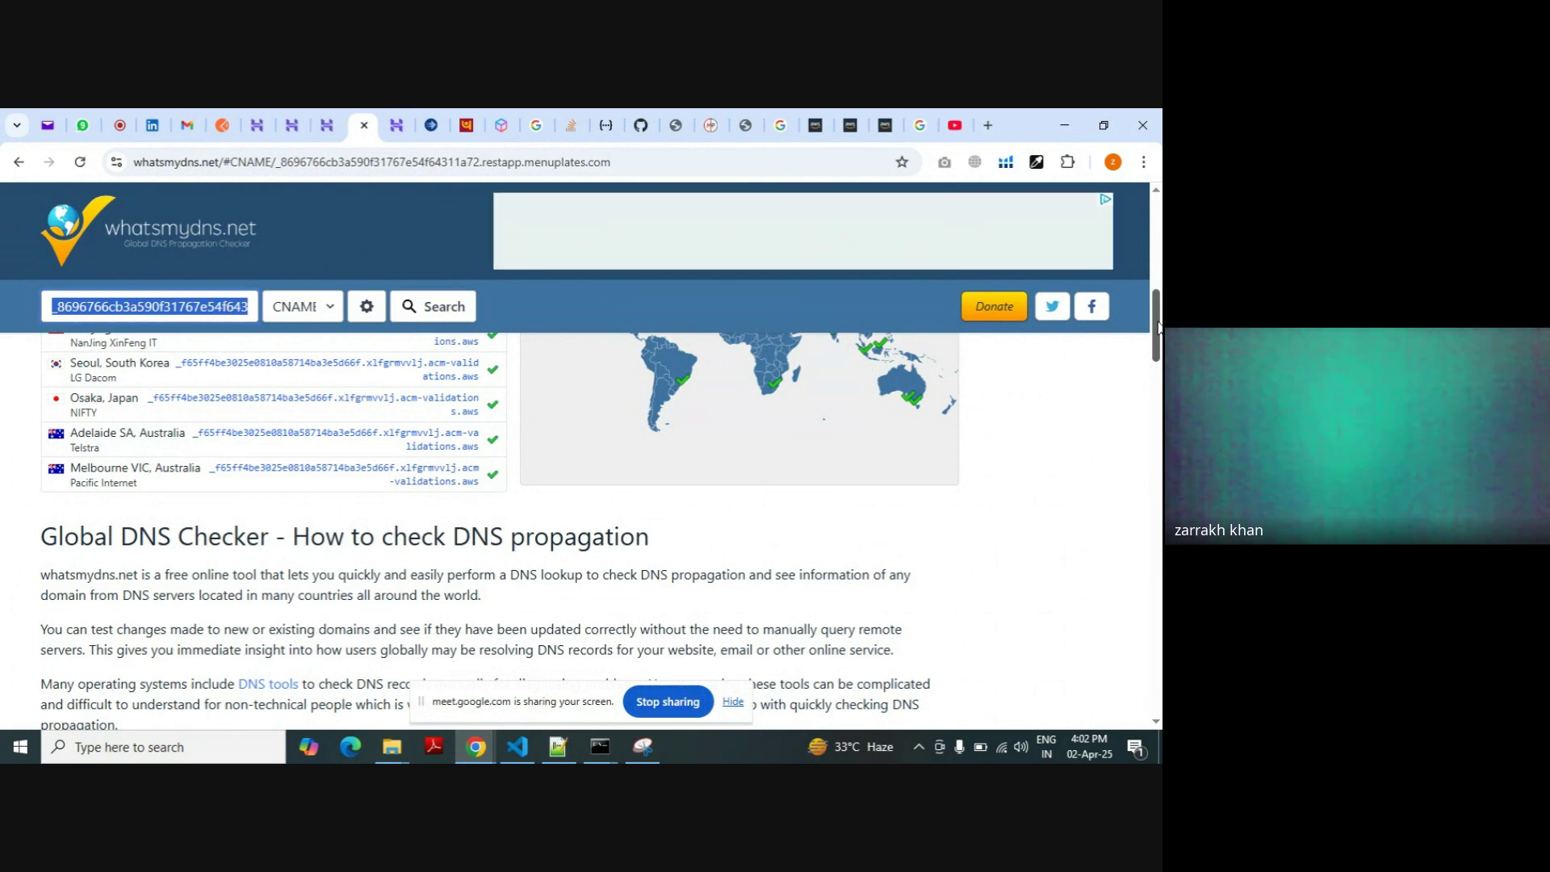
{"action": "mouse_move", "coordinate": [1157, 326]}
{"action": "left_mouse_down"}
{"action": "mouse_move", "coordinate": [1156, 235]}
{"action": "mouse_move", "coordinate": [1159, 305]}
{"action": "left_mouse_up"}
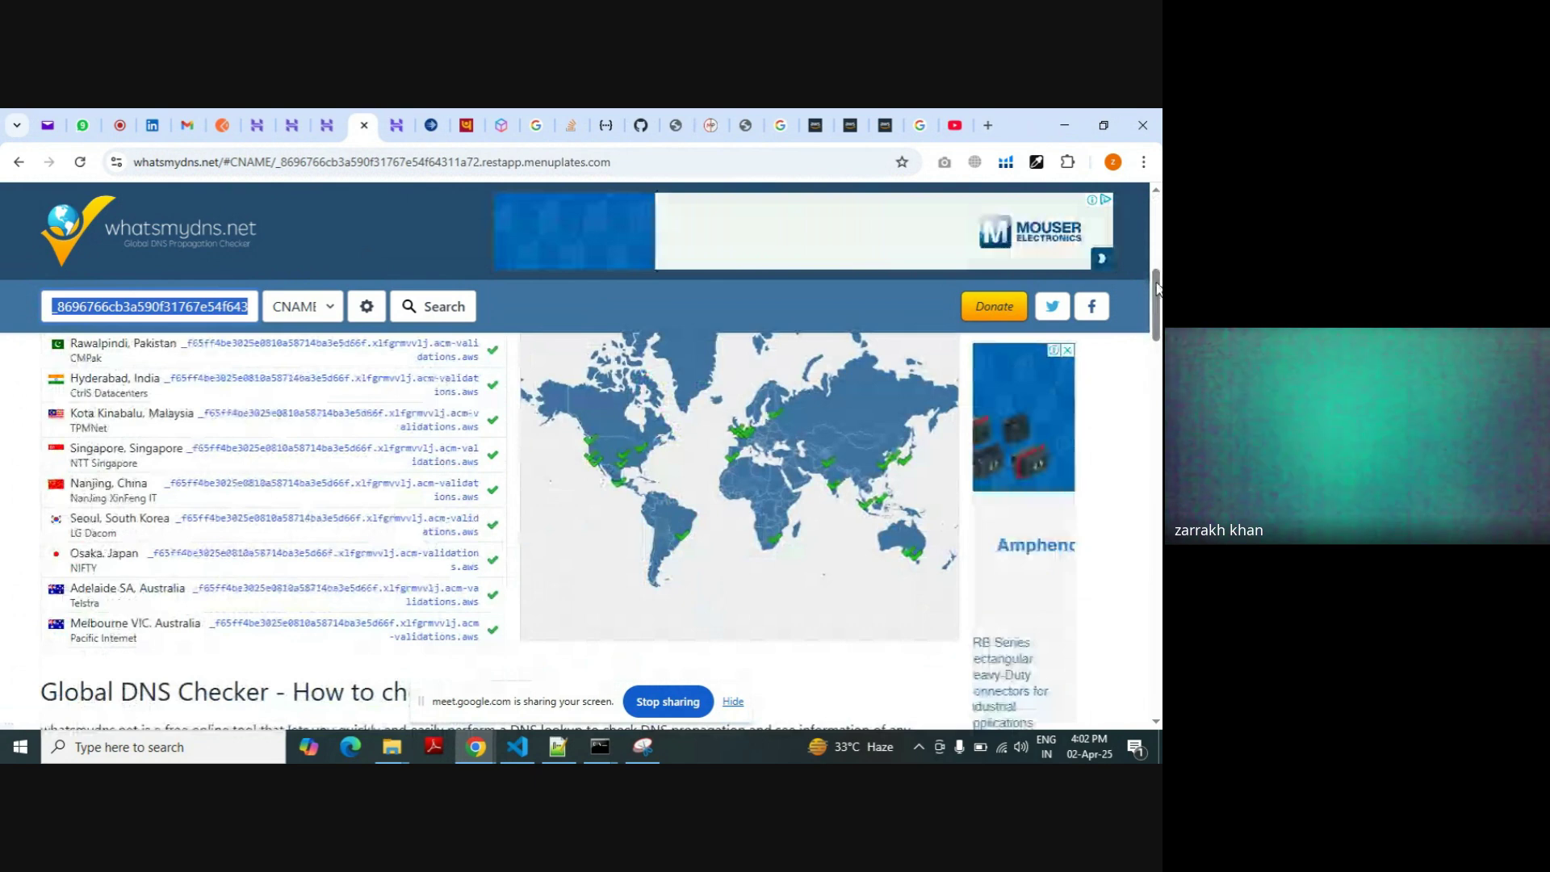
{"action": "scroll", "coordinate": [1156, 288], "scroll_direction": "up", "scroll_amount": 7}
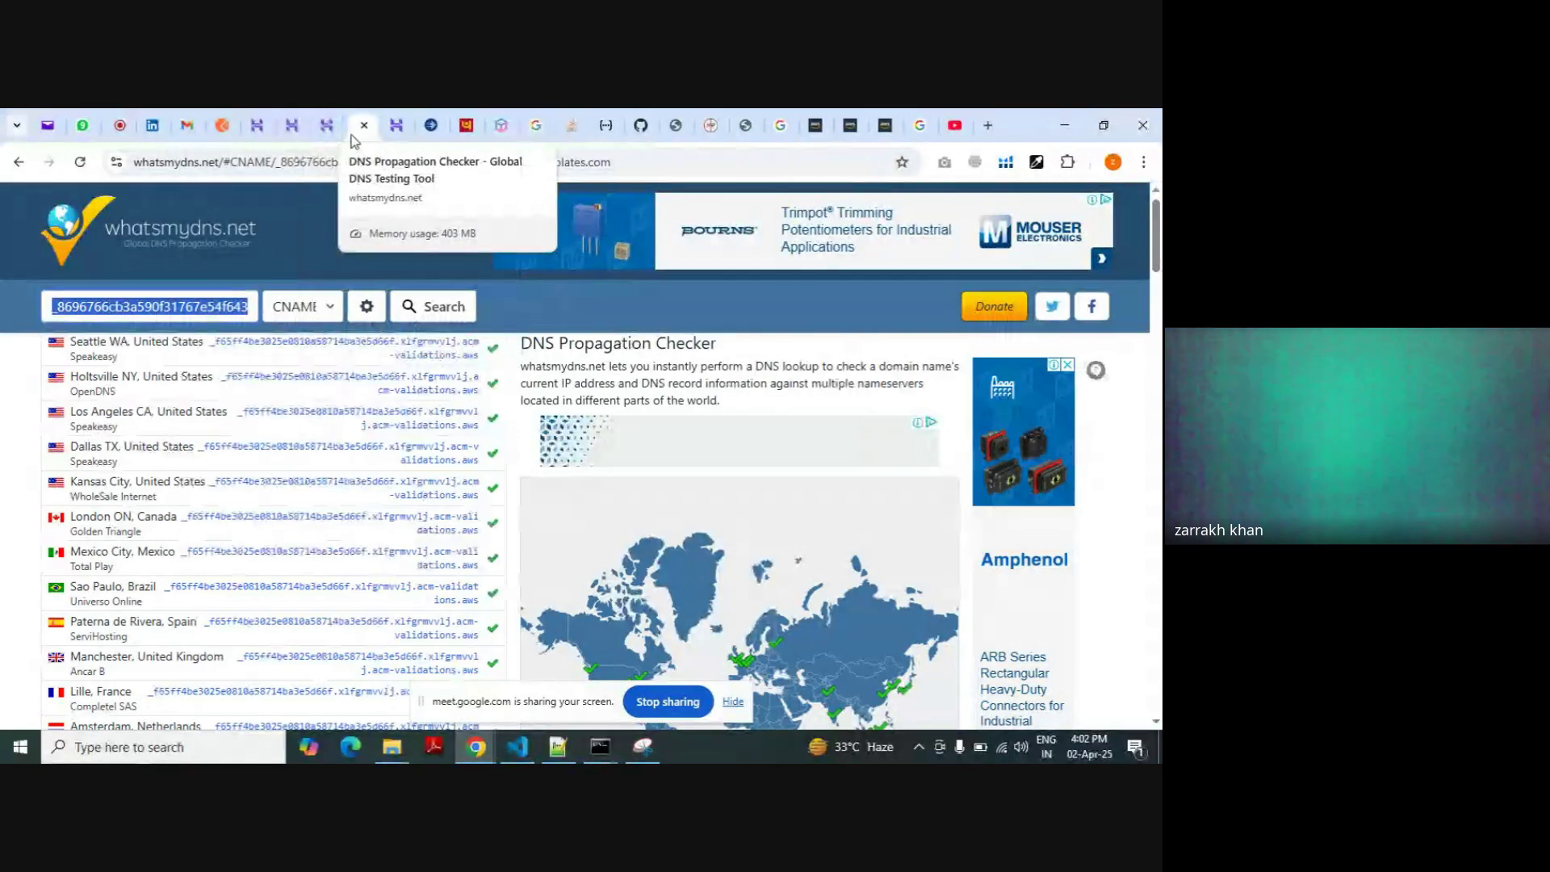
{"action": "key", "text": "alt+Tab"}
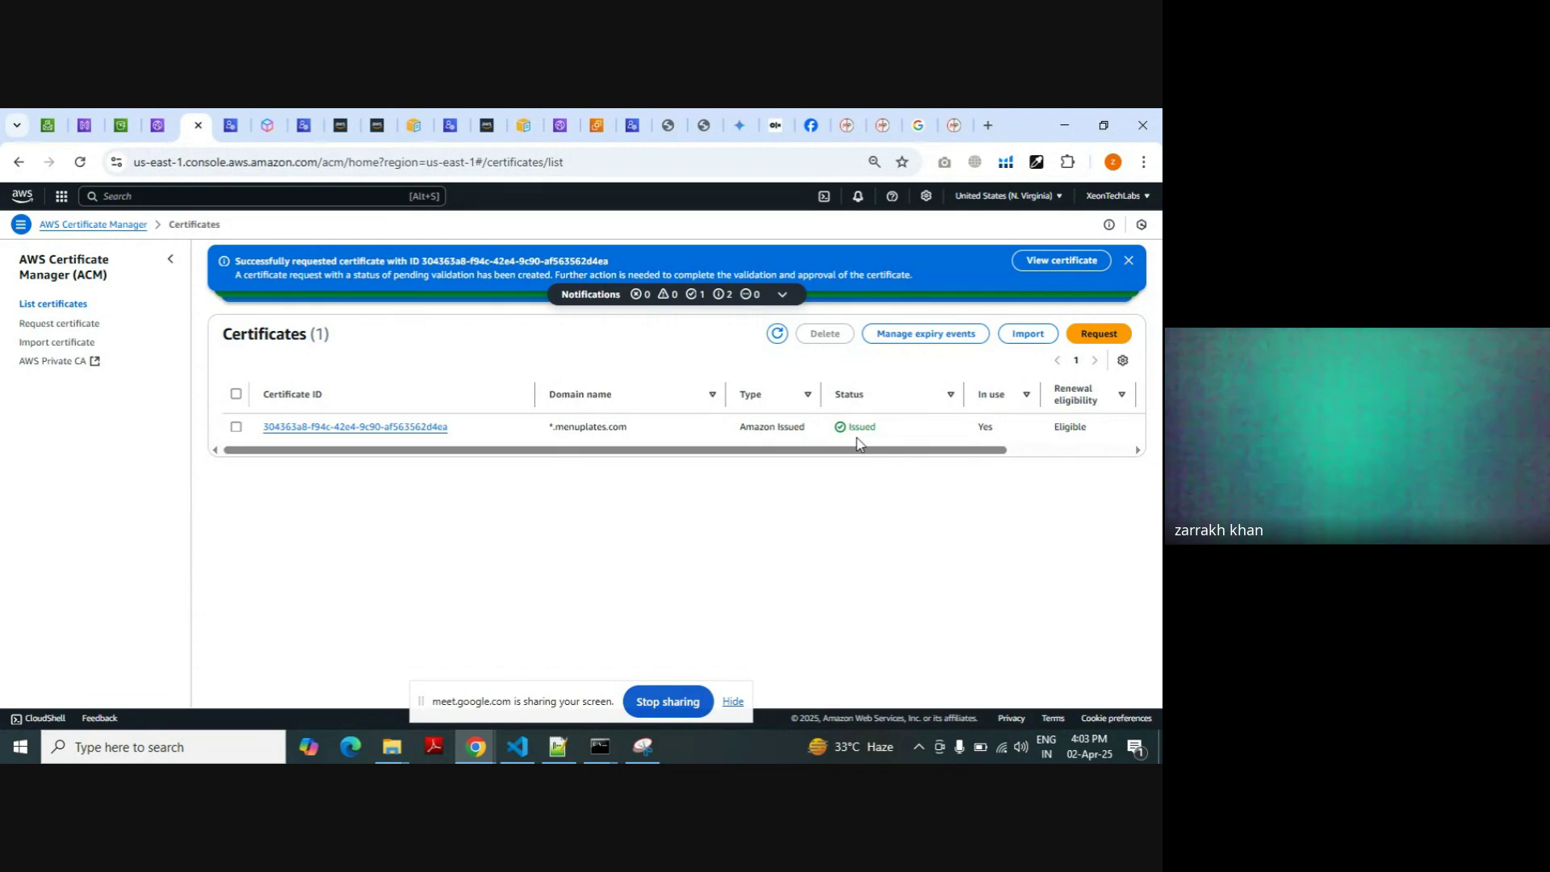
{"action": "key", "text": "alt+Tab"}
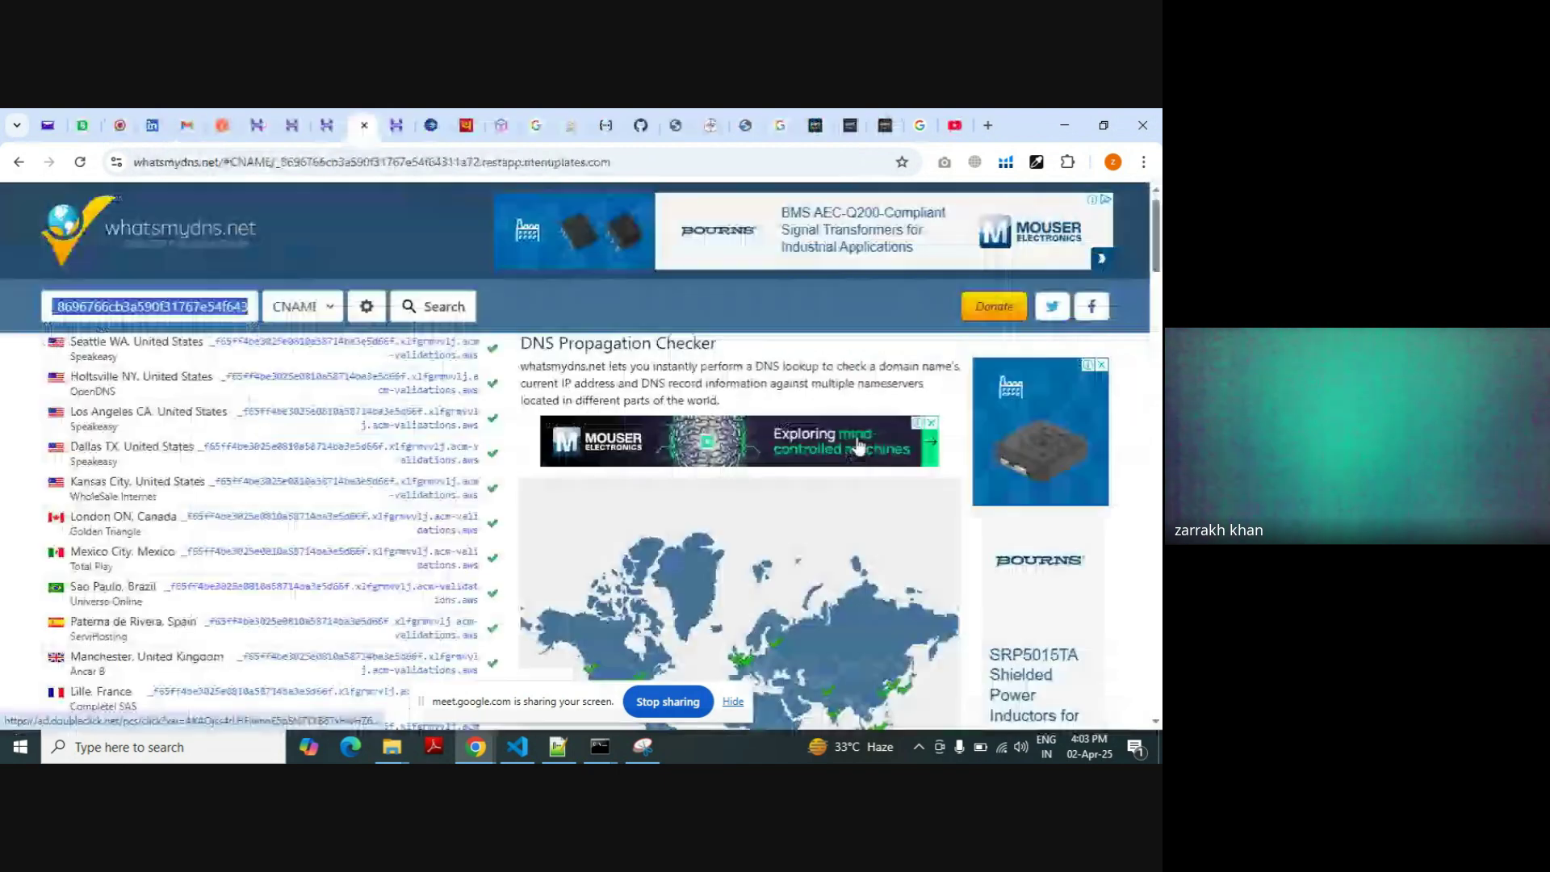
In the Hostinger DNS Zone Editor, view the issuewild CAA record for amazon.com, highlight its CA domain, and close it without changes
{"action": "left_click", "coordinate": [256, 125]}
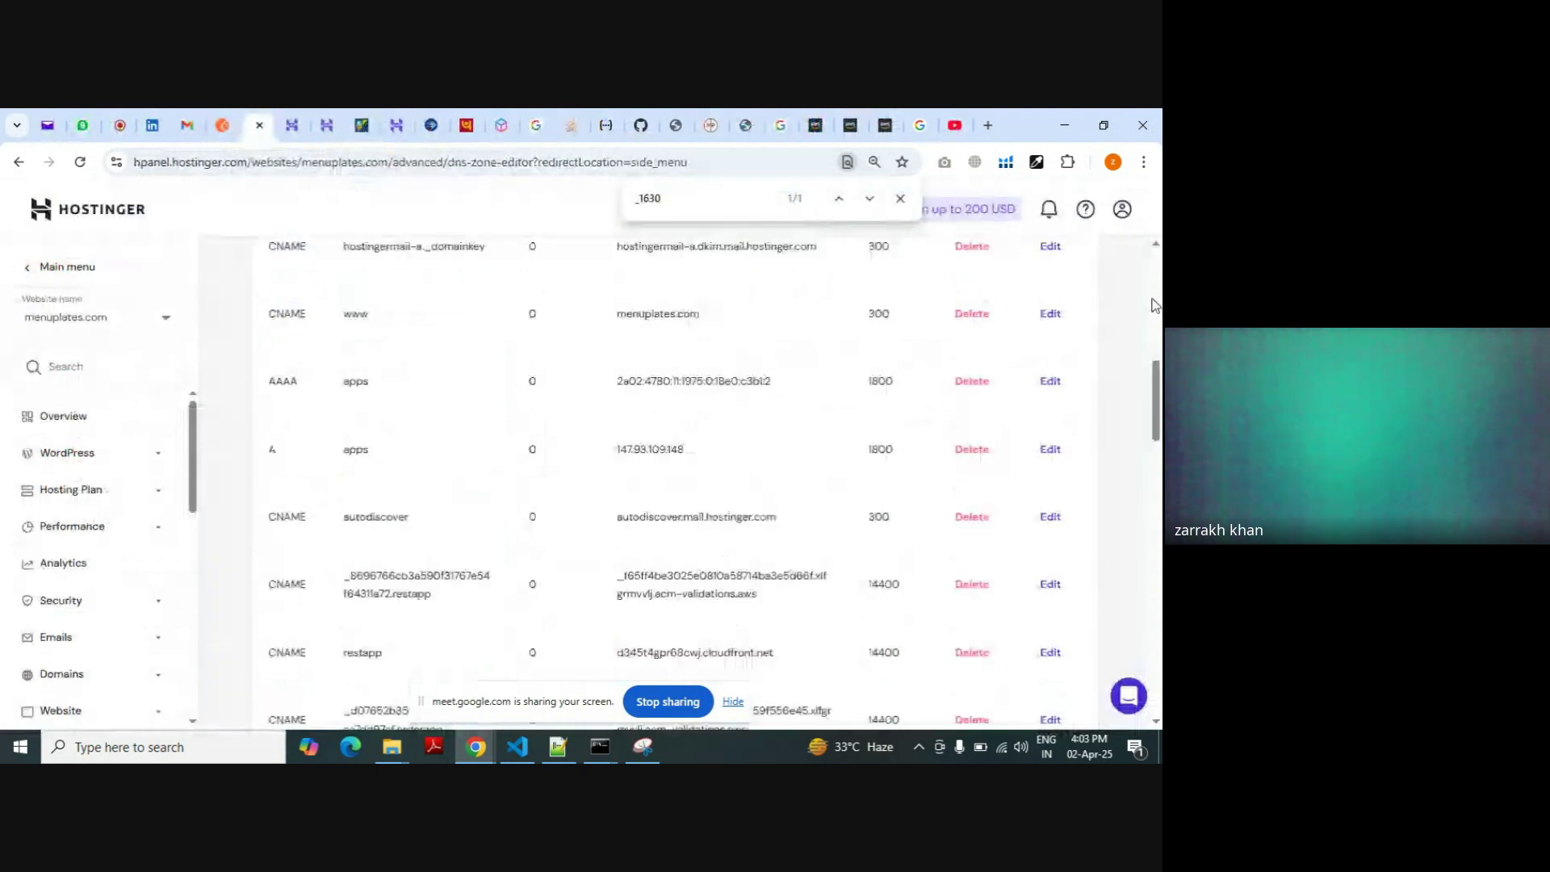
{"action": "left_click_drag", "start_coordinate": [1156, 370], "coordinate": [1158, 268]}
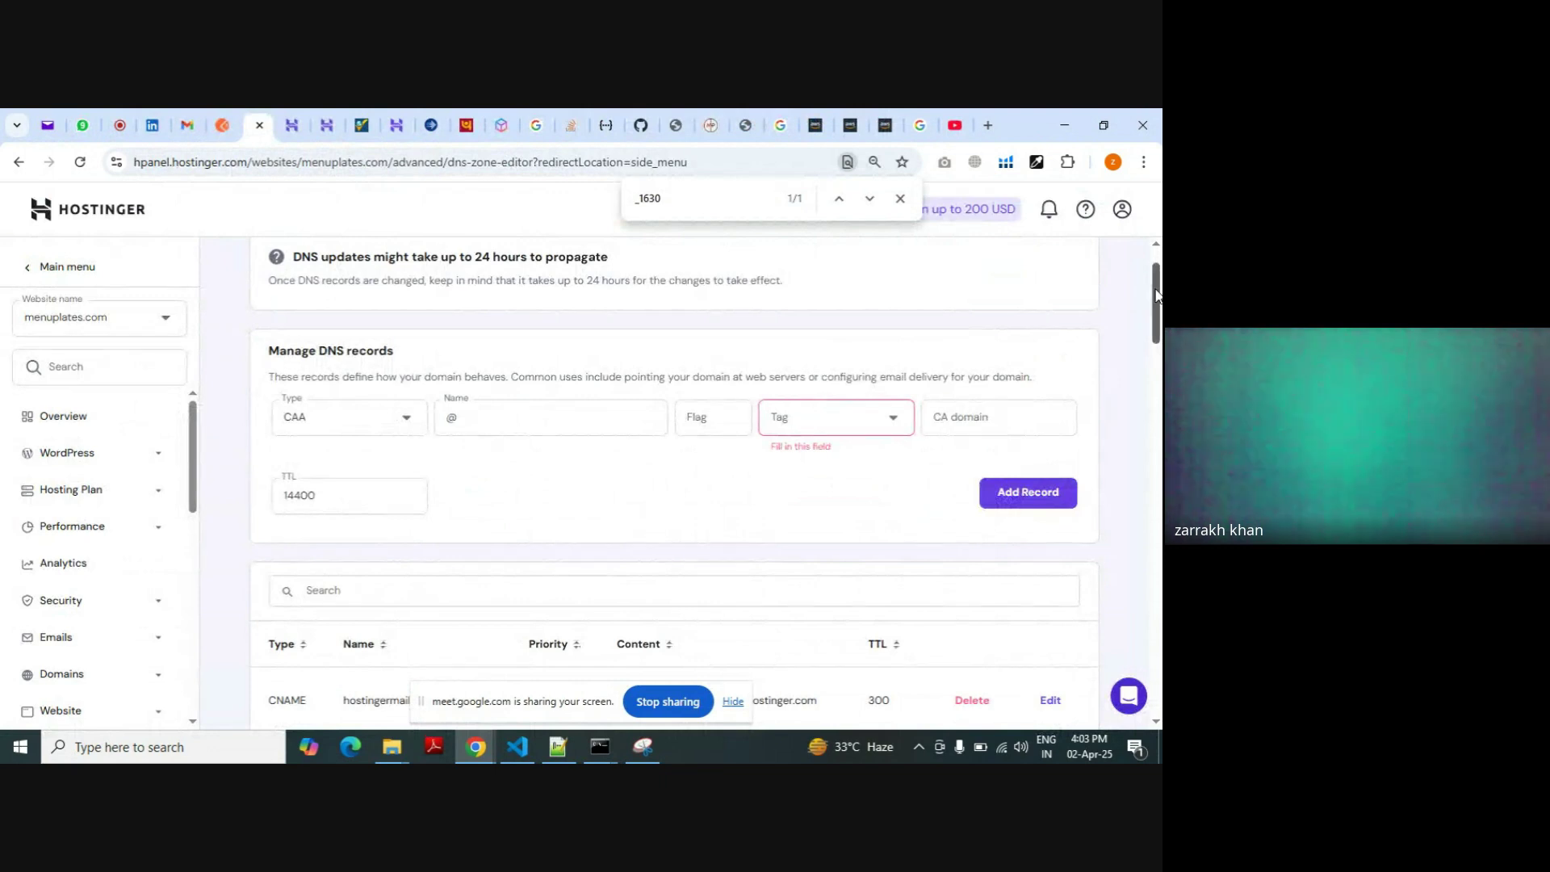
{"action": "left_click_drag", "start_coordinate": [1155, 294], "coordinate": [1160, 578]}
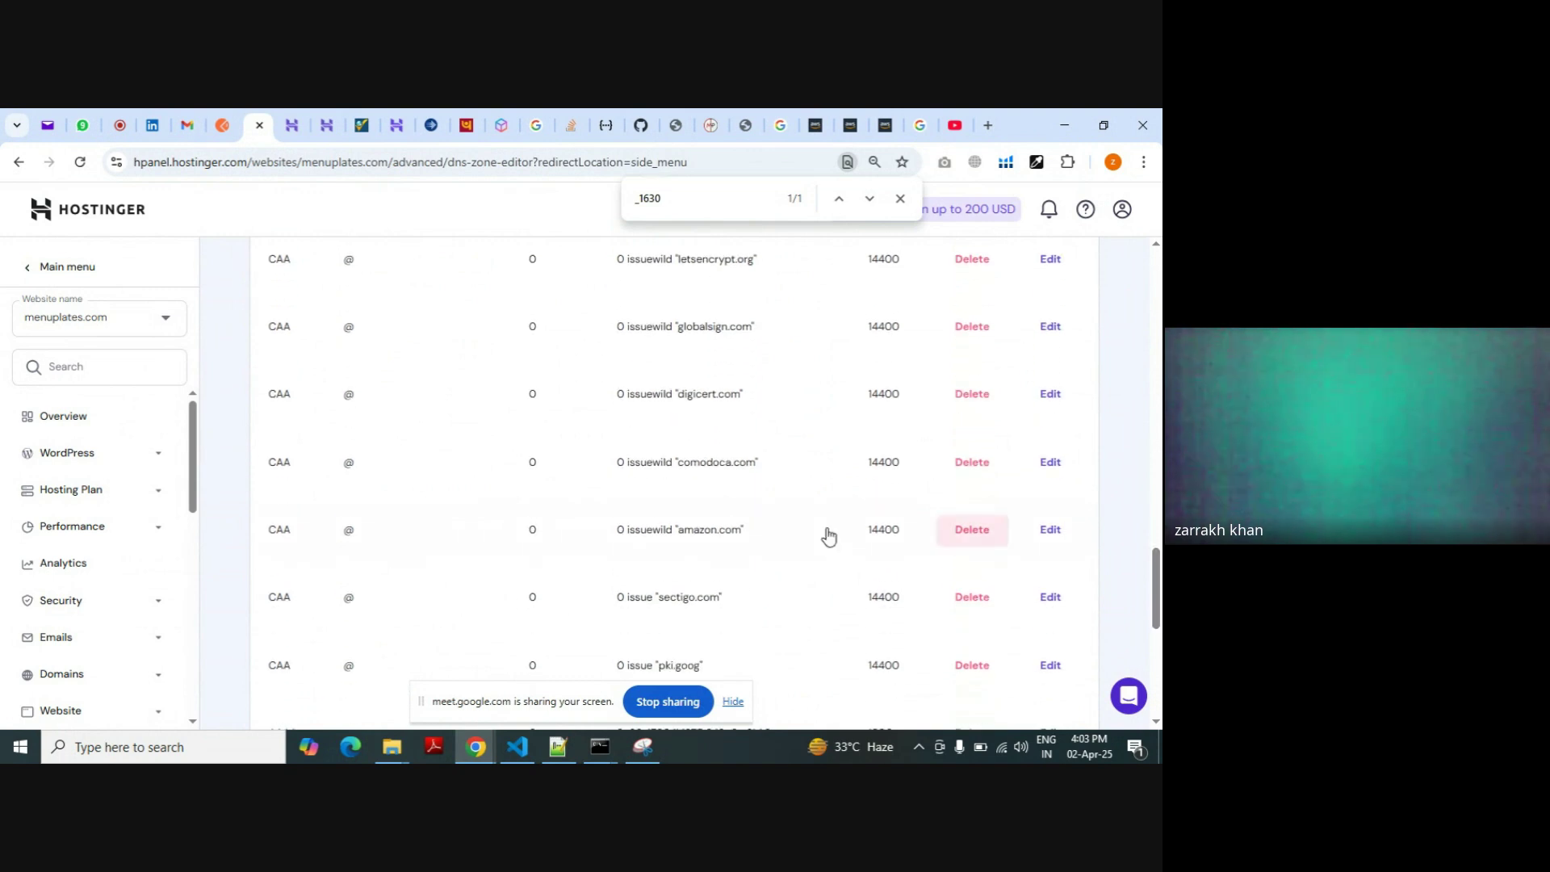
{"action": "left_click", "coordinate": [1049, 531]}
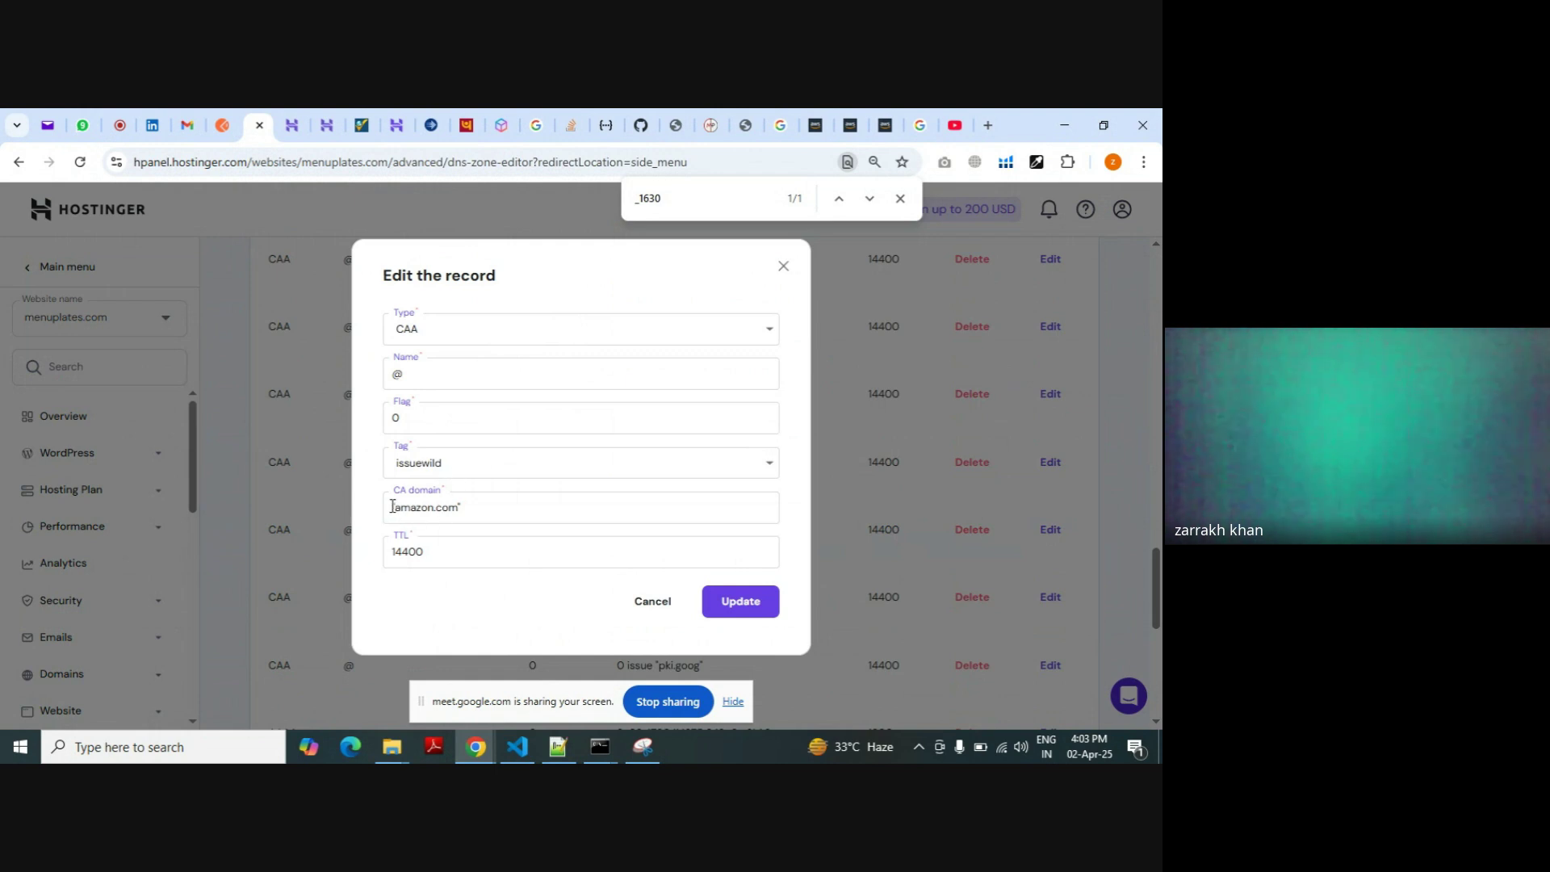
{"action": "left_click_drag", "start_coordinate": [391, 506], "coordinate": [474, 510]}
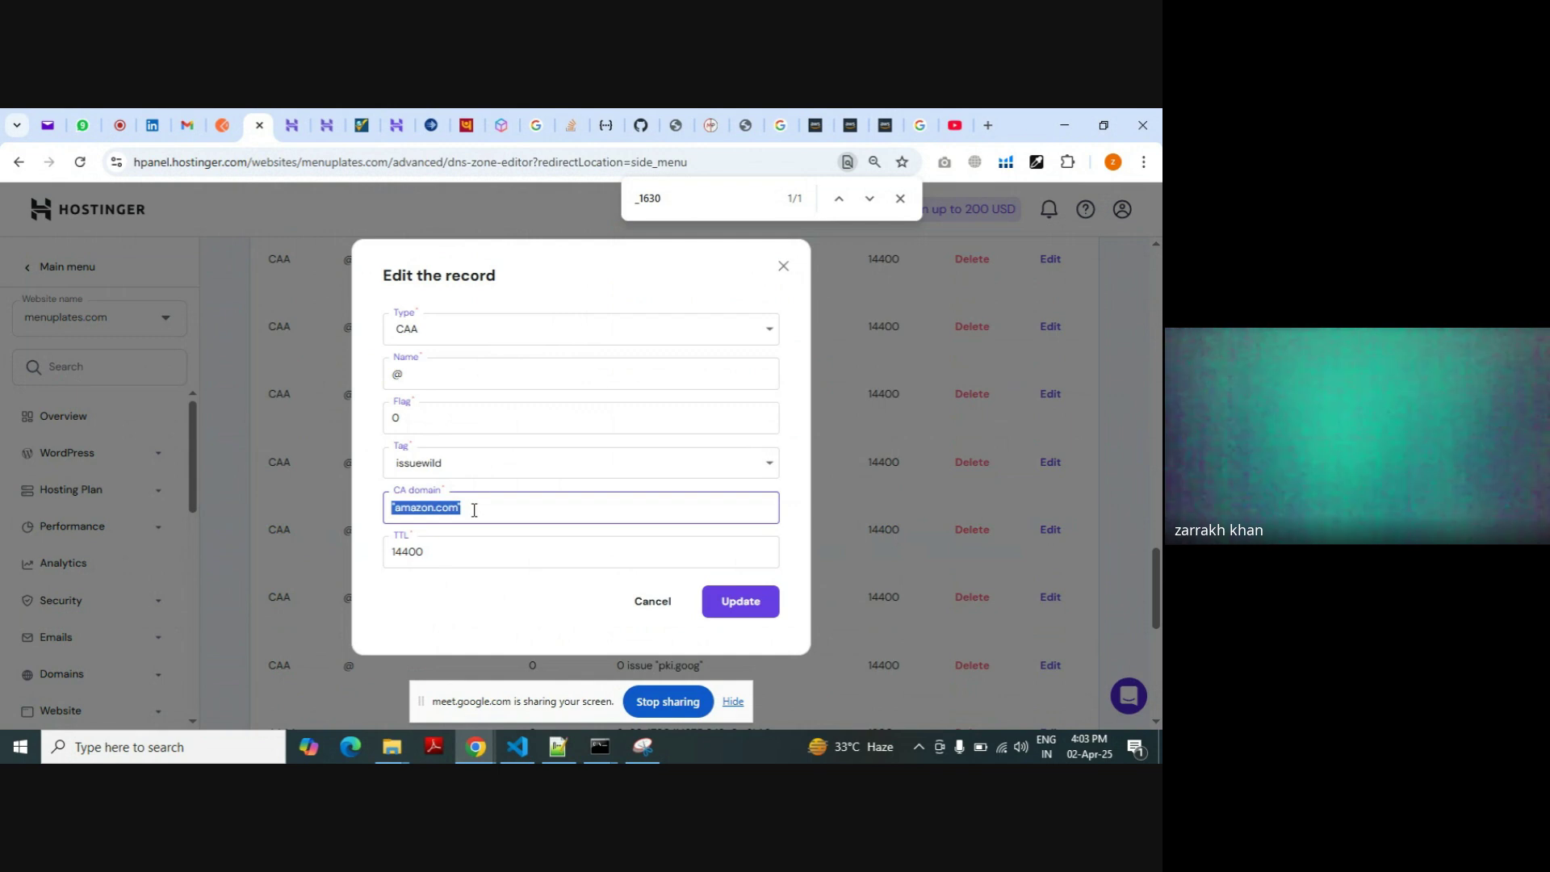
{"action": "left_click", "coordinate": [658, 601]}
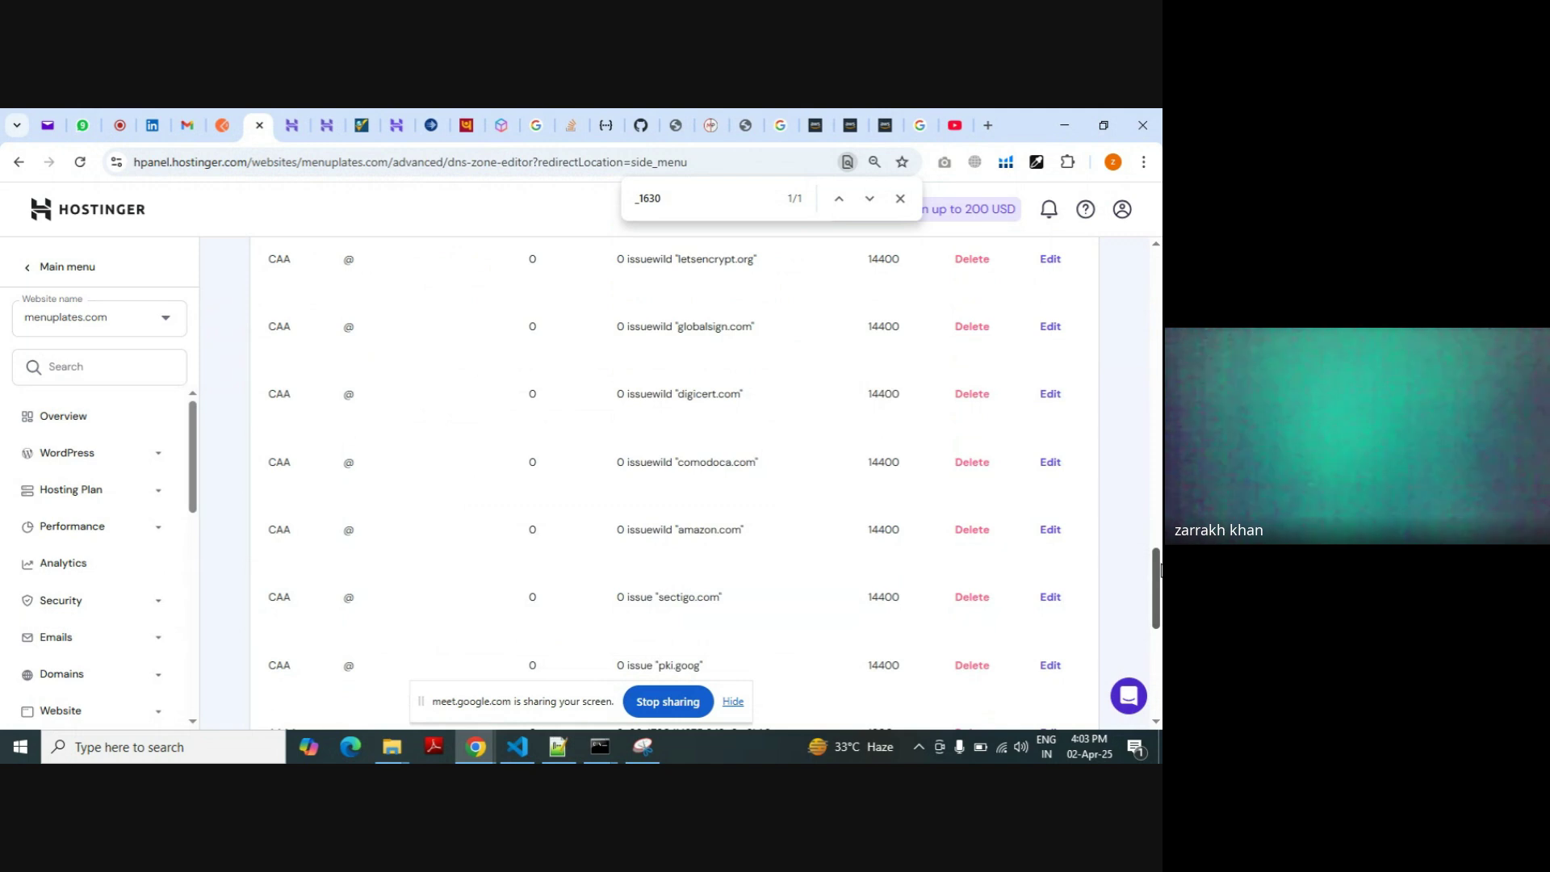
Review the menuplates.com DNS records, from the restapp CNAME entries past the _1630 validation record to the CAA entries
{"action": "mouse_move", "coordinate": [1159, 570]}
{"action": "left_mouse_down"}
{"action": "mouse_move", "coordinate": [1159, 472]}
{"action": "mouse_move", "coordinate": [1160, 570]}
{"action": "left_mouse_up"}
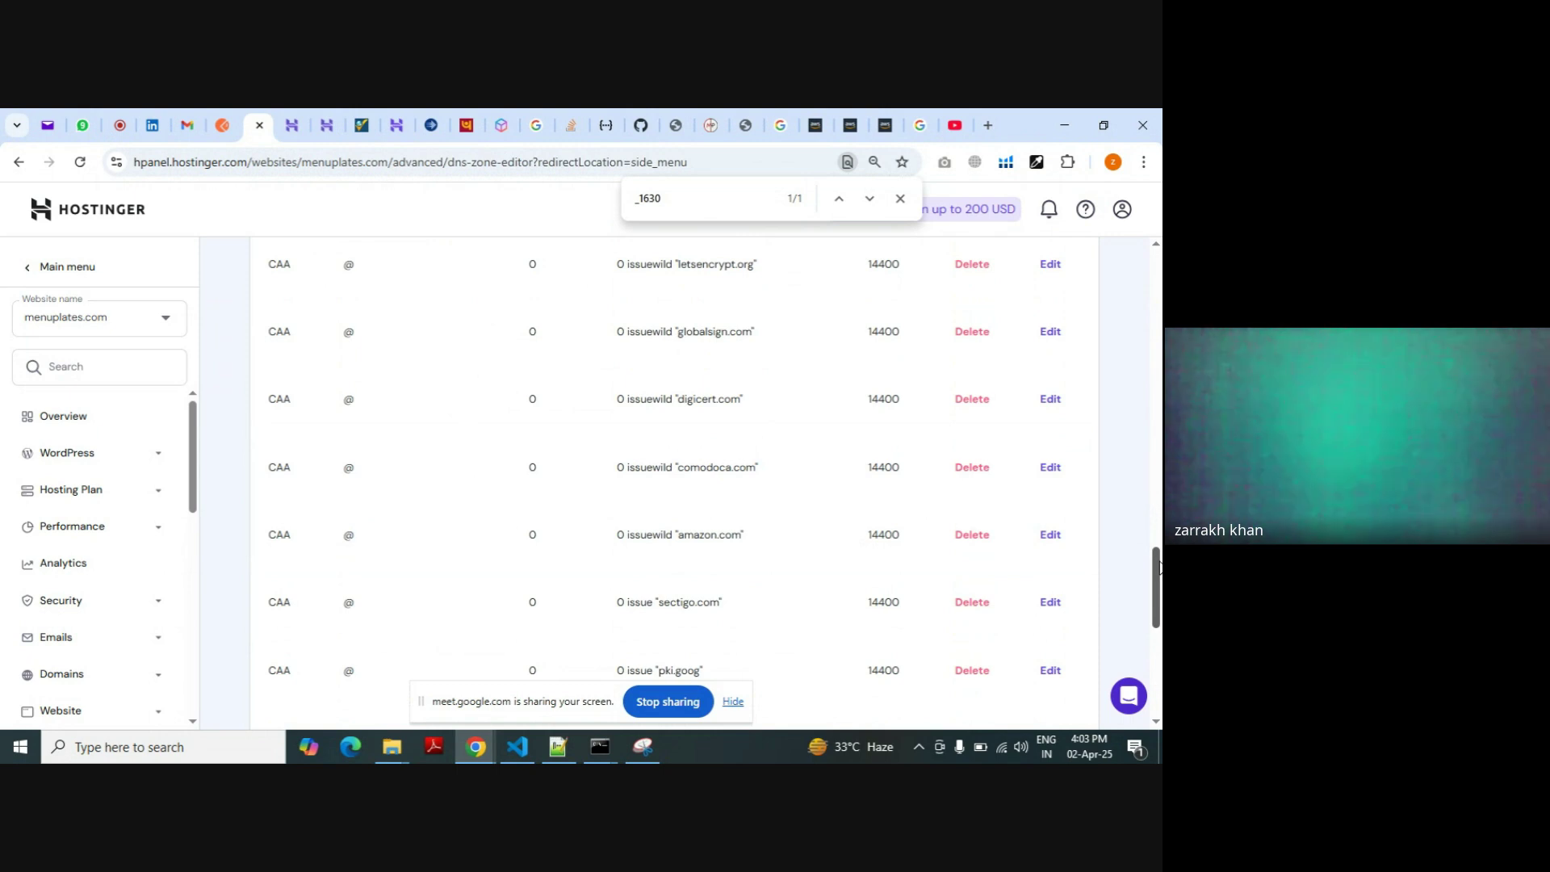
{"action": "left_click_drag", "start_coordinate": [1160, 565], "coordinate": [1160, 326]}
{"action": "left_click_drag", "start_coordinate": [1160, 339], "coordinate": [1160, 403]}
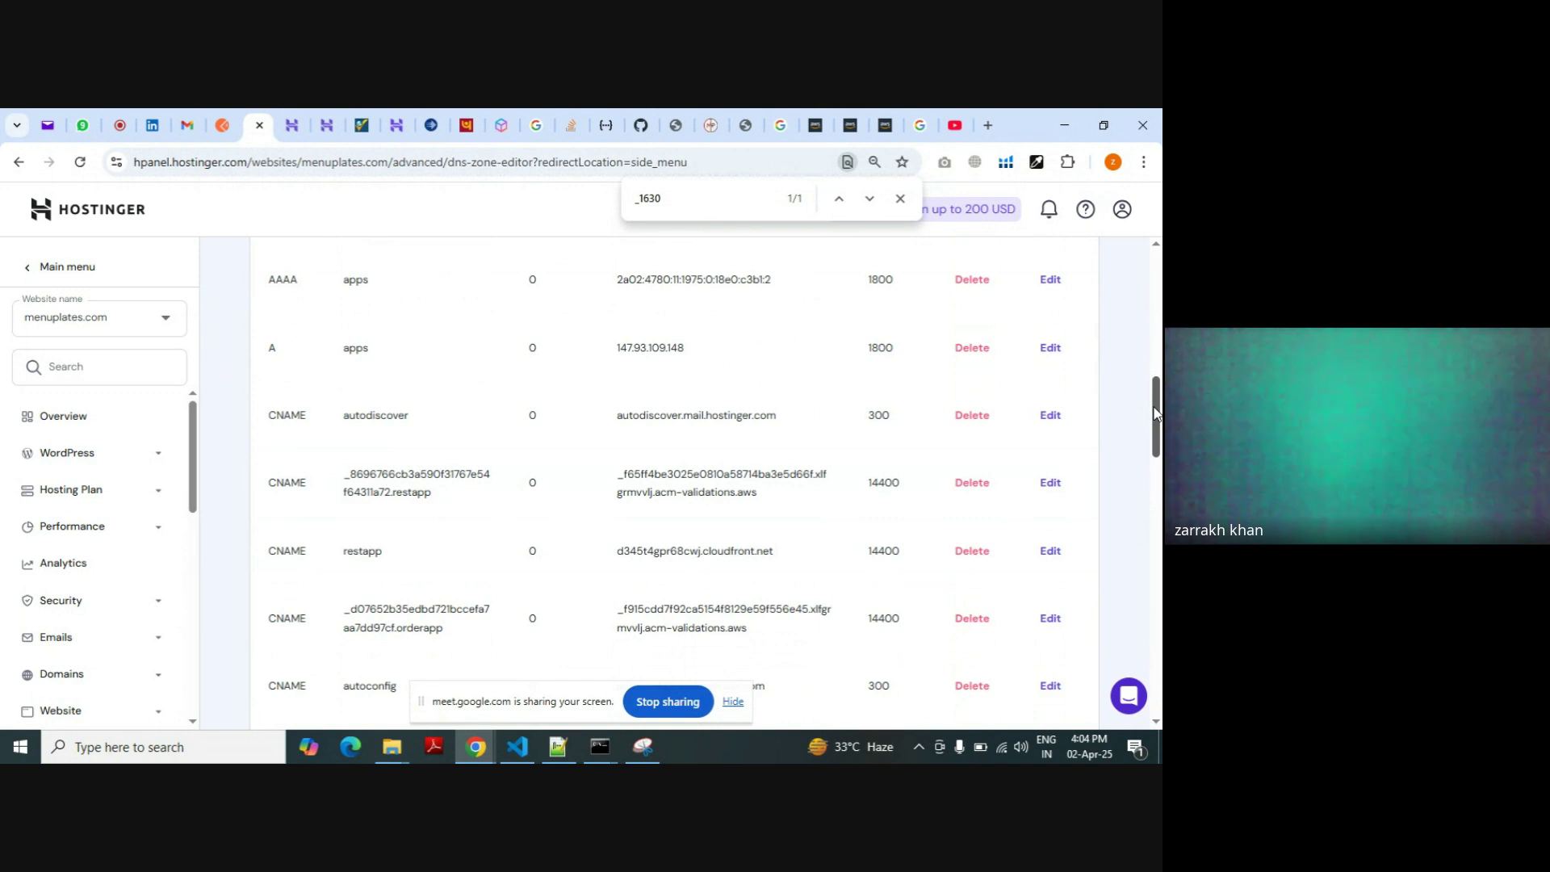
{"action": "left_click_drag", "start_coordinate": [1155, 414], "coordinate": [1155, 465]}
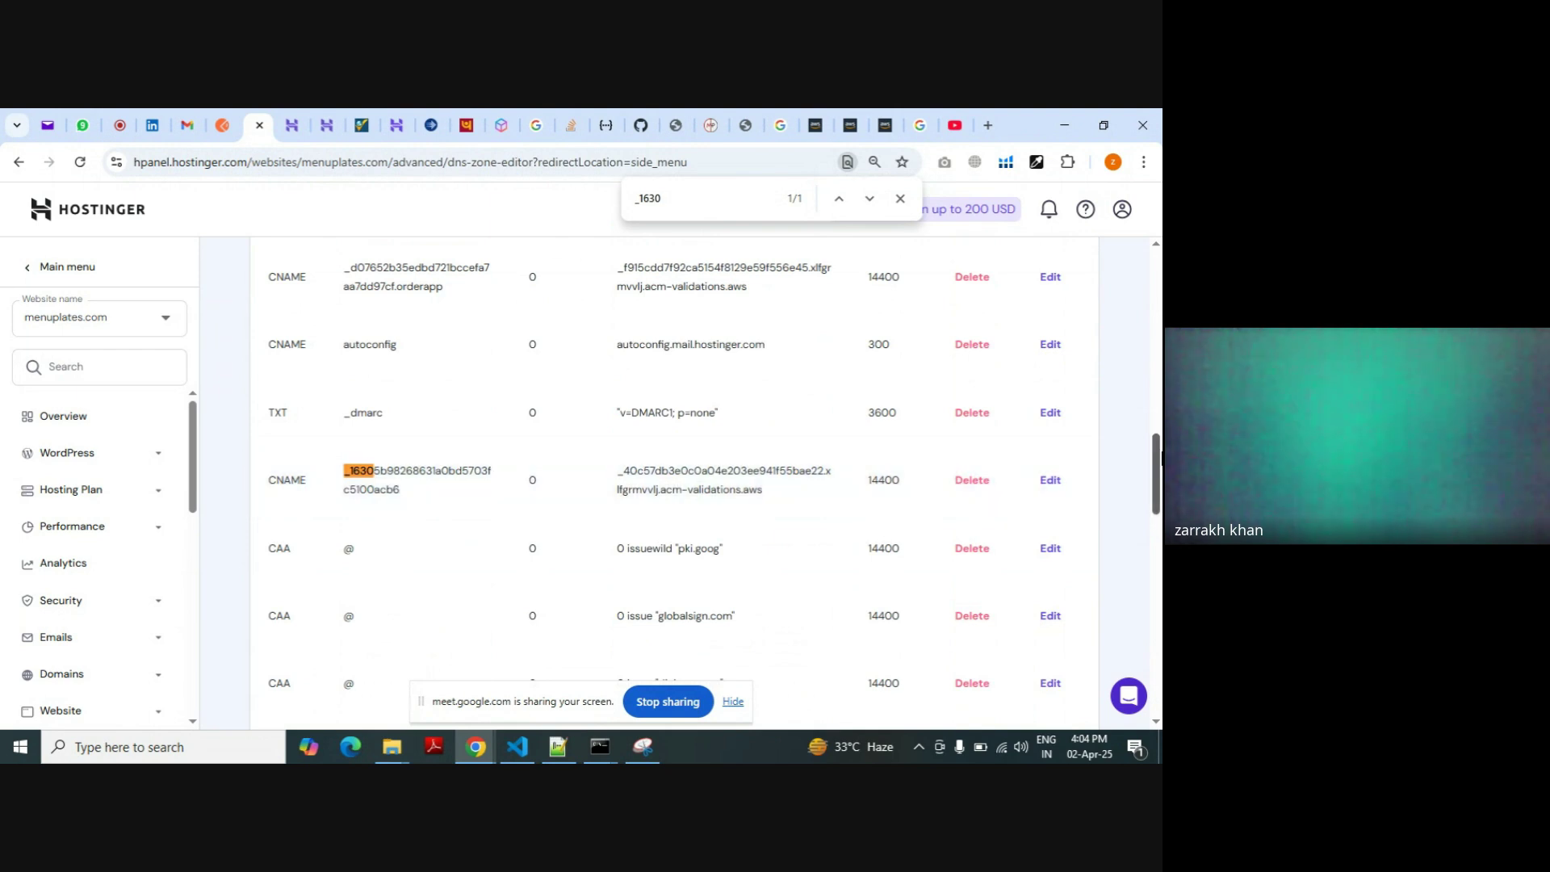
{"action": "left_click_drag", "start_coordinate": [1161, 458], "coordinate": [1162, 572]}
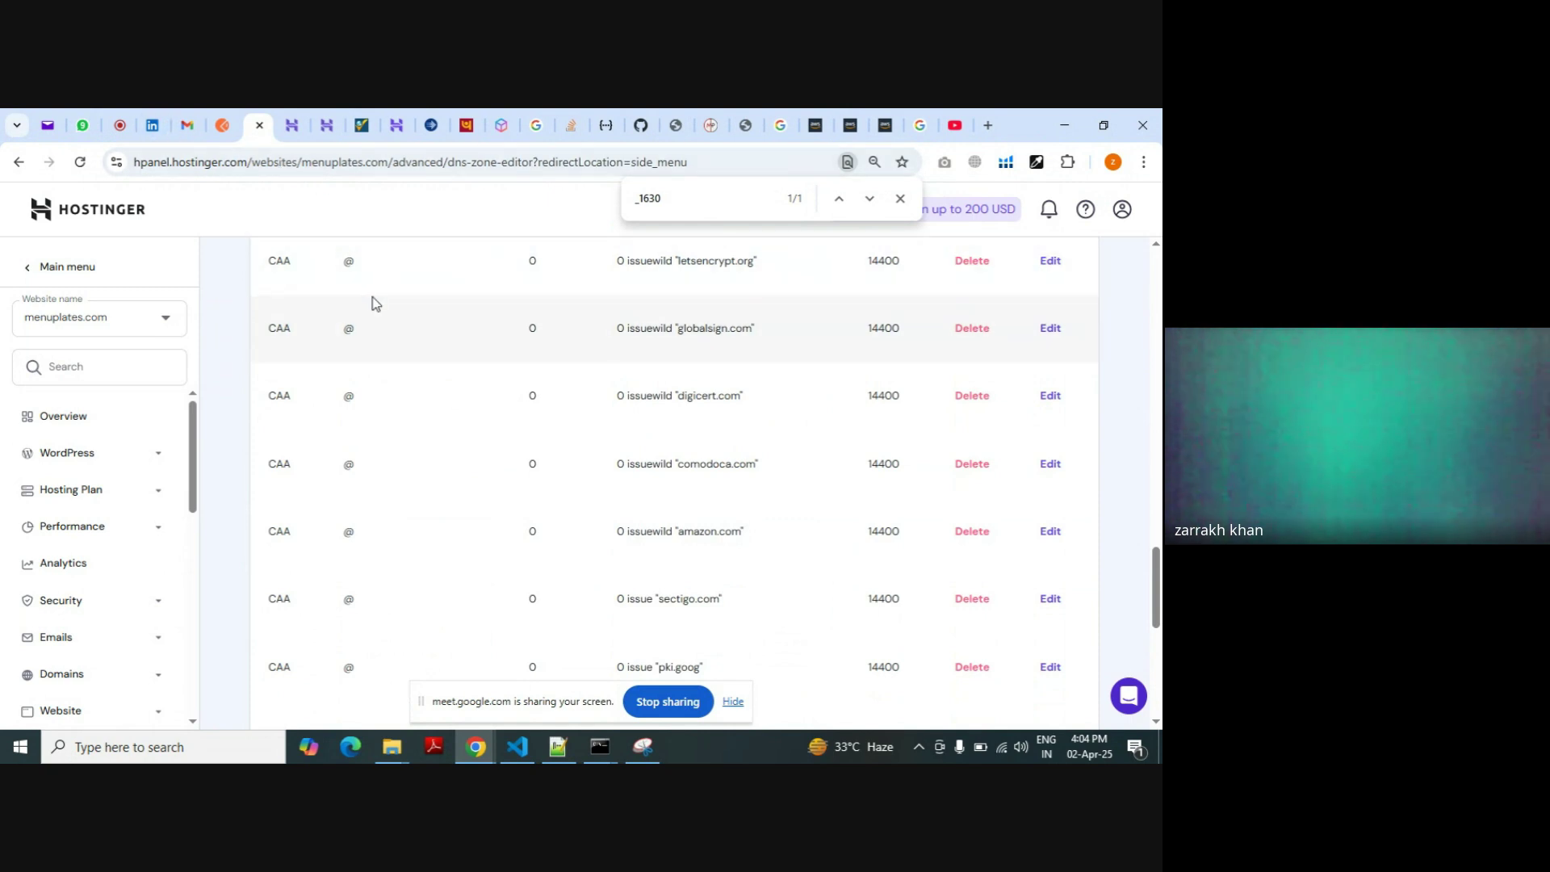
Switch to the AWS certificates list and check the status of the *.menuplates.com certificate
{"action": "key", "text": "alt+Tab"}
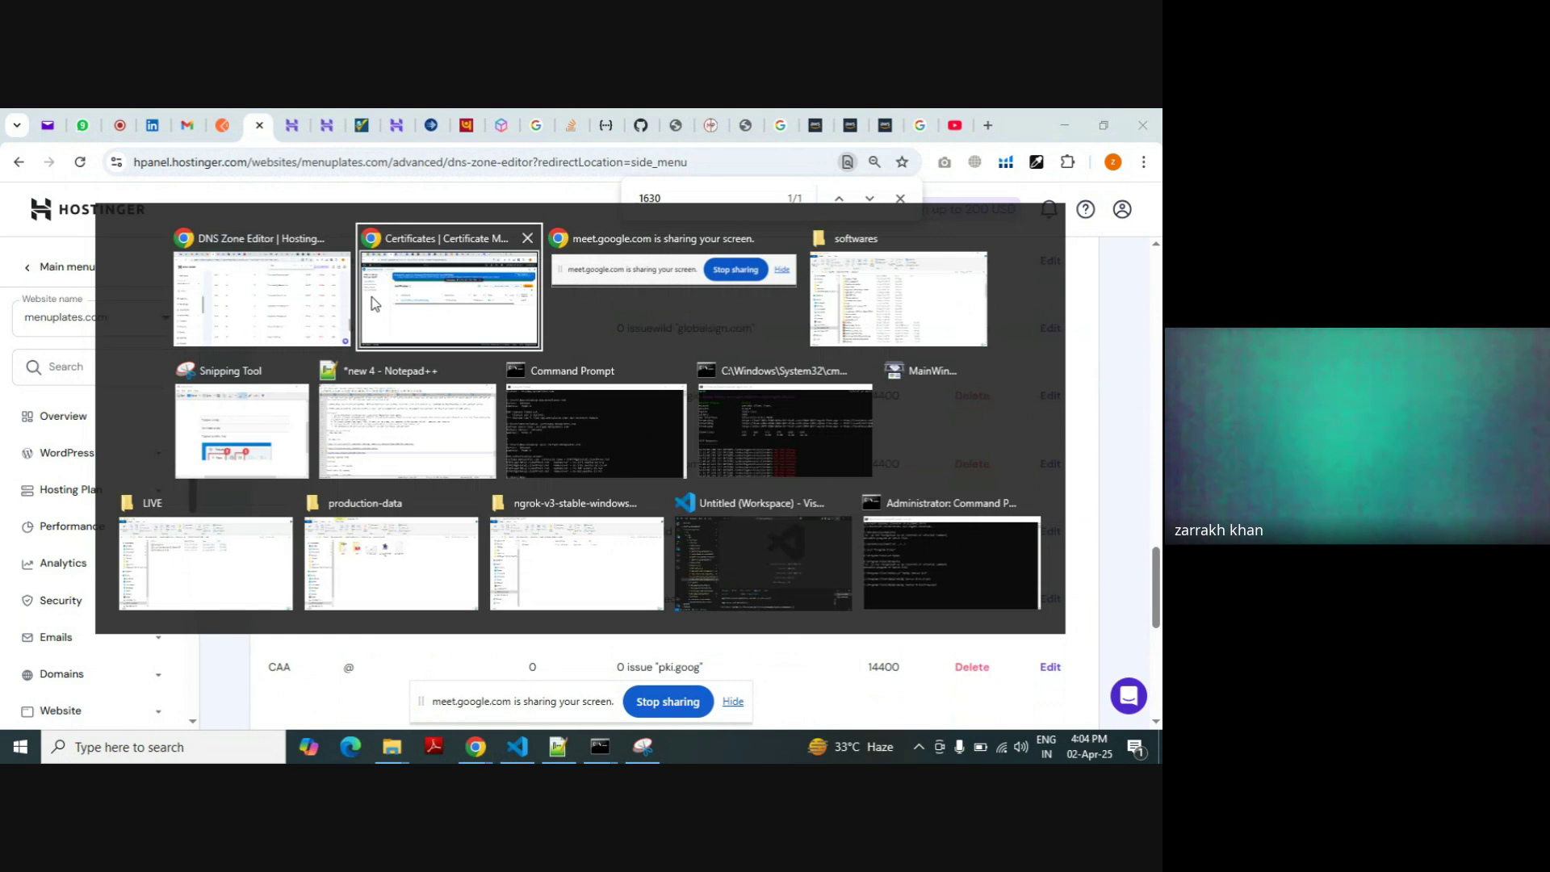
{"action": "left_click", "coordinate": [372, 302]}
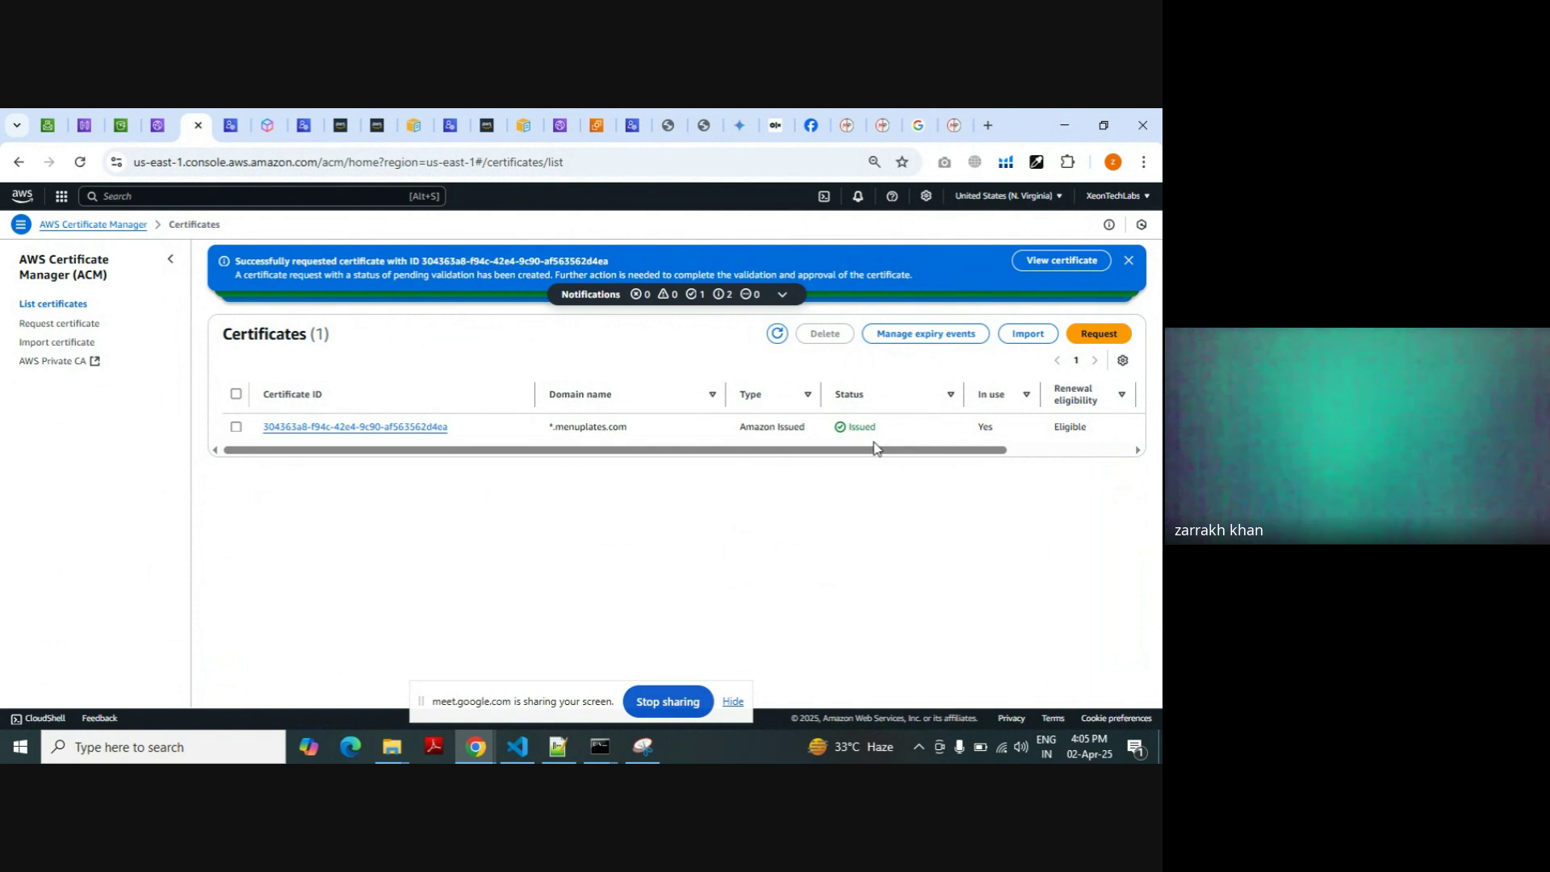
{"action": "left_click_drag", "start_coordinate": [864, 450], "coordinate": [810, 462]}
Examine the CloudFront distribution's alternate domain name and custom SSL certificate, and return to the certificates list
{"action": "left_click", "coordinate": [157, 127]}
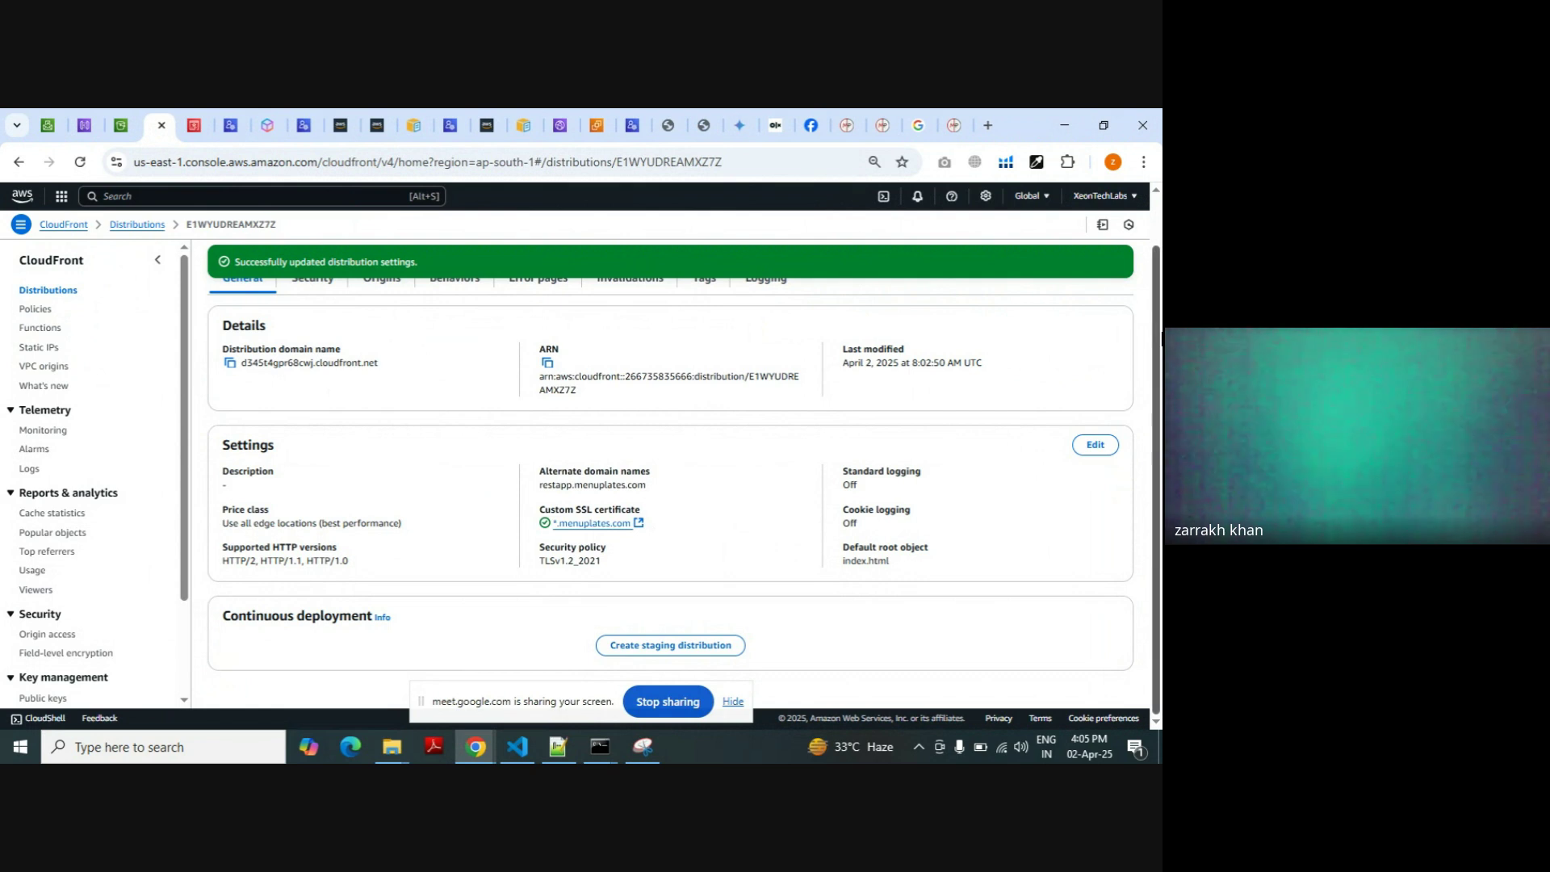
{"action": "scroll", "coordinate": [1161, 339], "scroll_direction": "up", "scroll_amount": 2}
{"action": "scroll", "coordinate": [1161, 347], "scroll_direction": "down", "scroll_amount": 2}
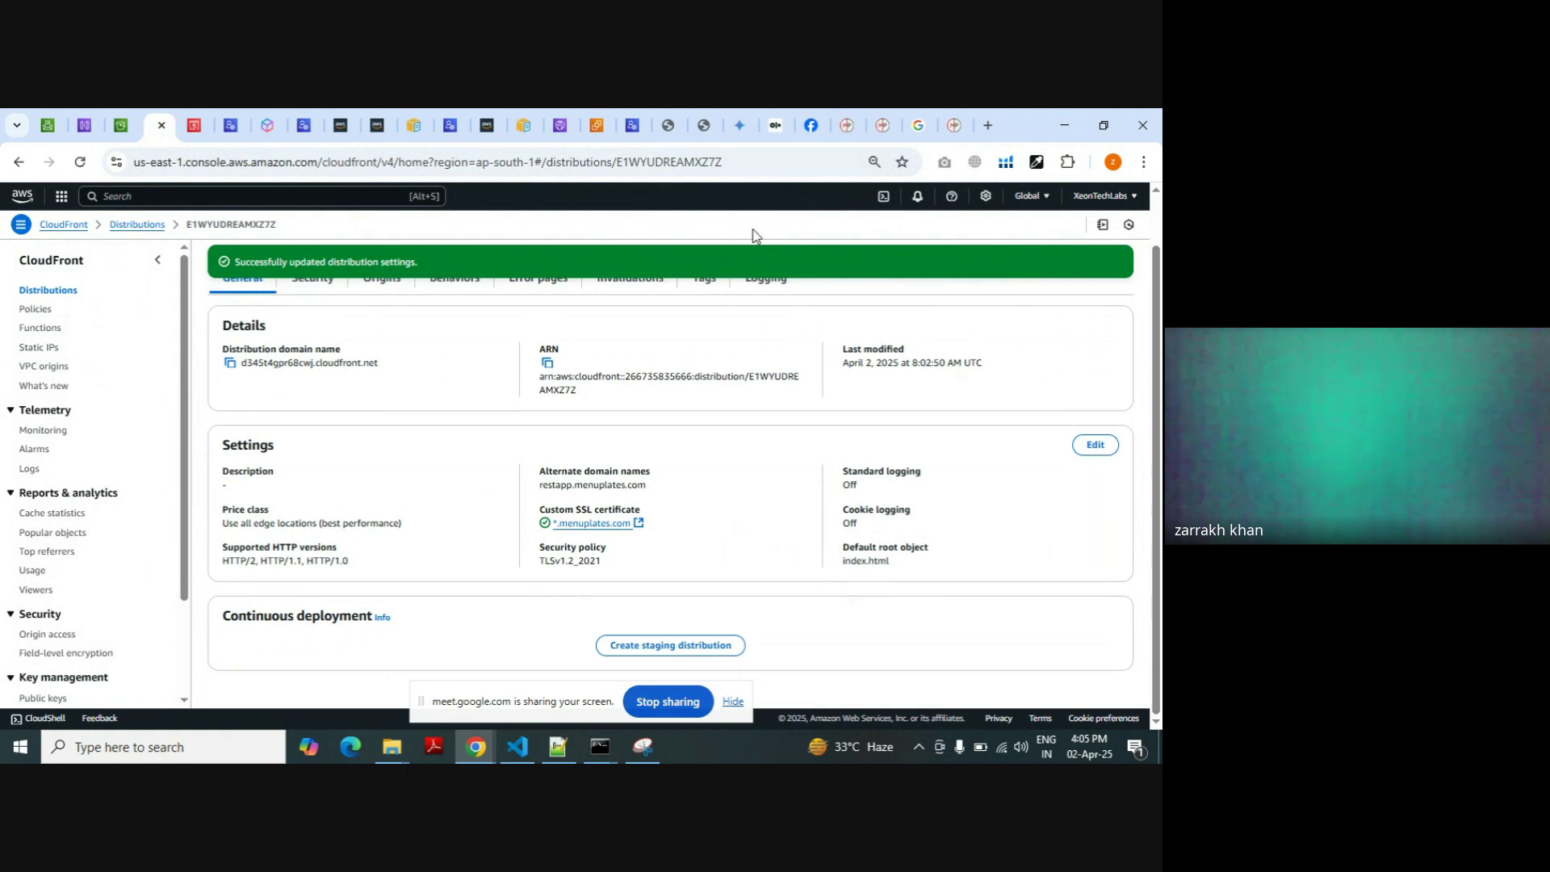
{"action": "left_click", "coordinate": [189, 130]}
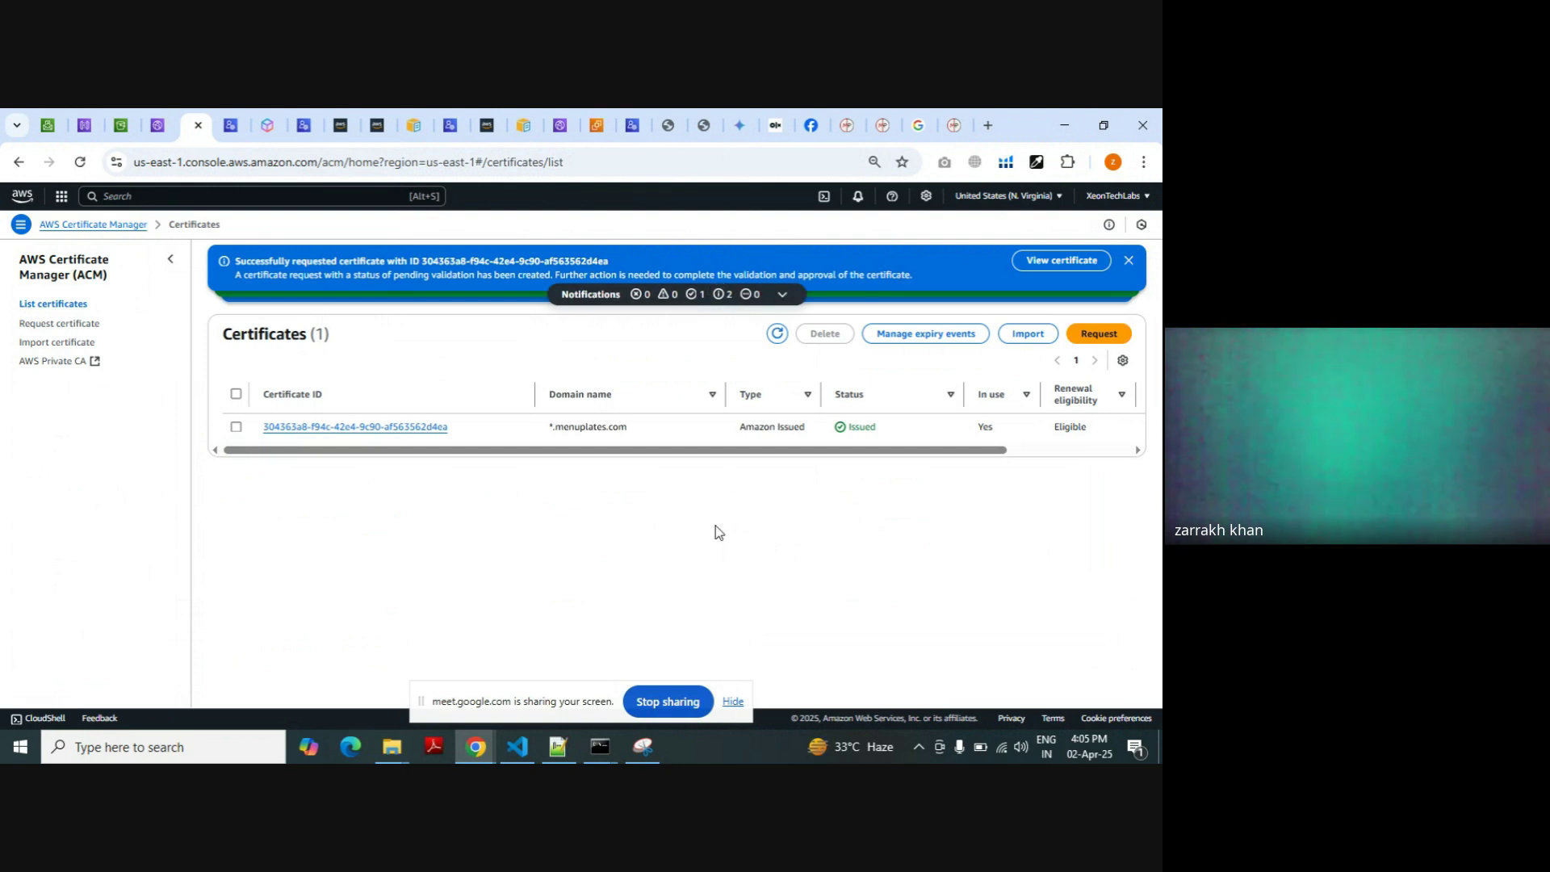
{"action": "left_click", "coordinate": [658, 703]}
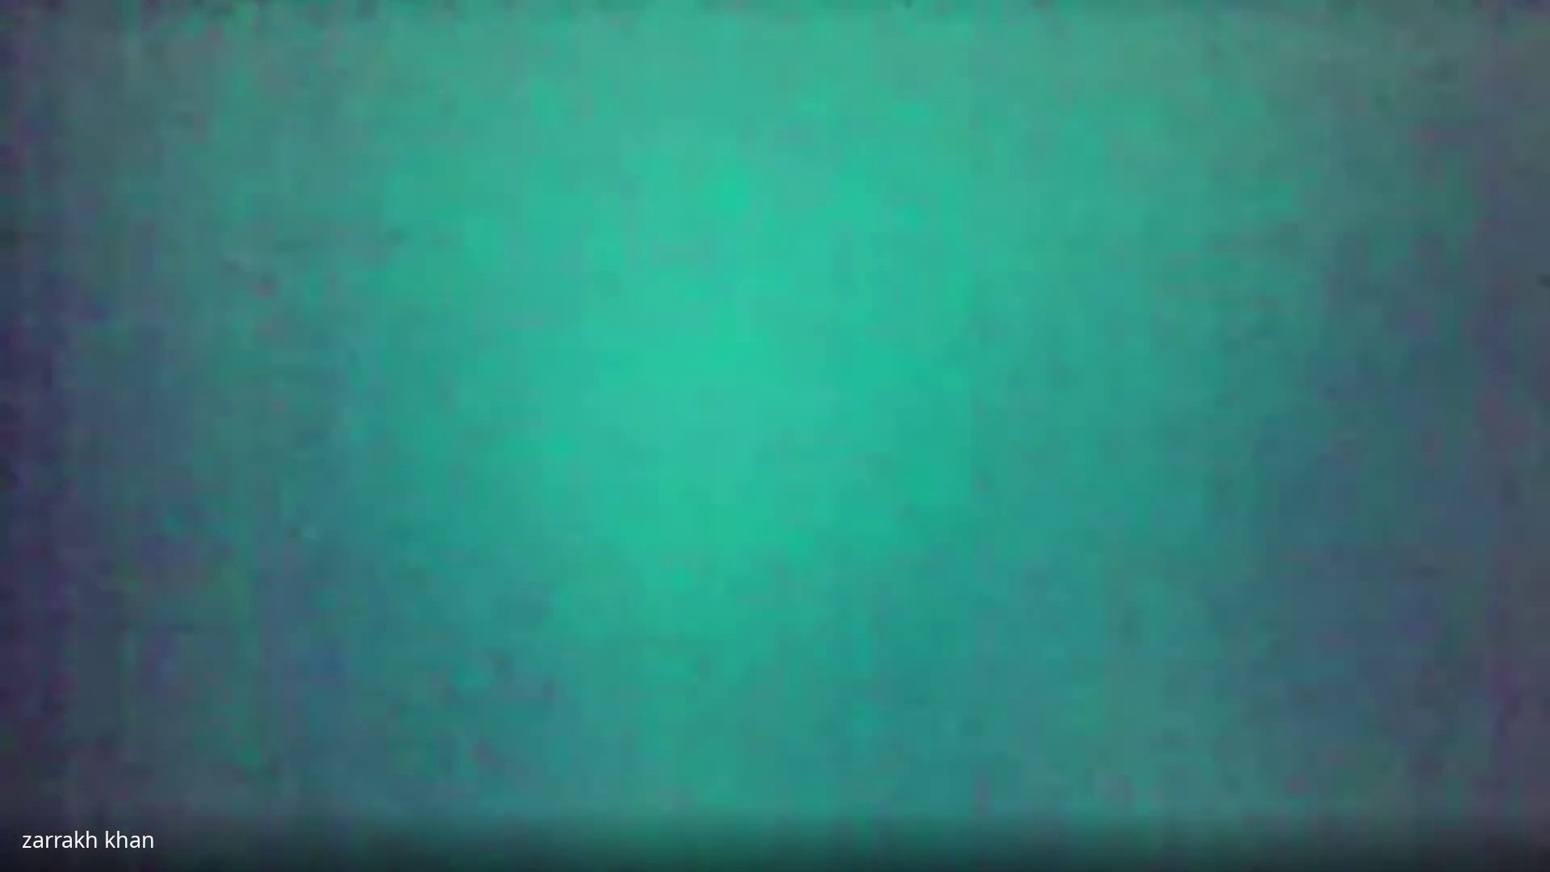